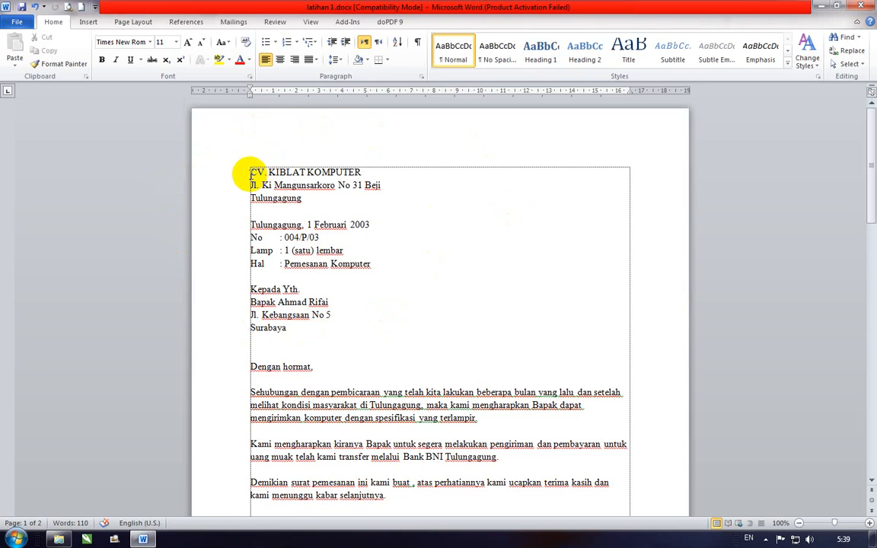
- Center the three letterhead lines containing the company name, street address and city
drag(249, 172, 330, 205)
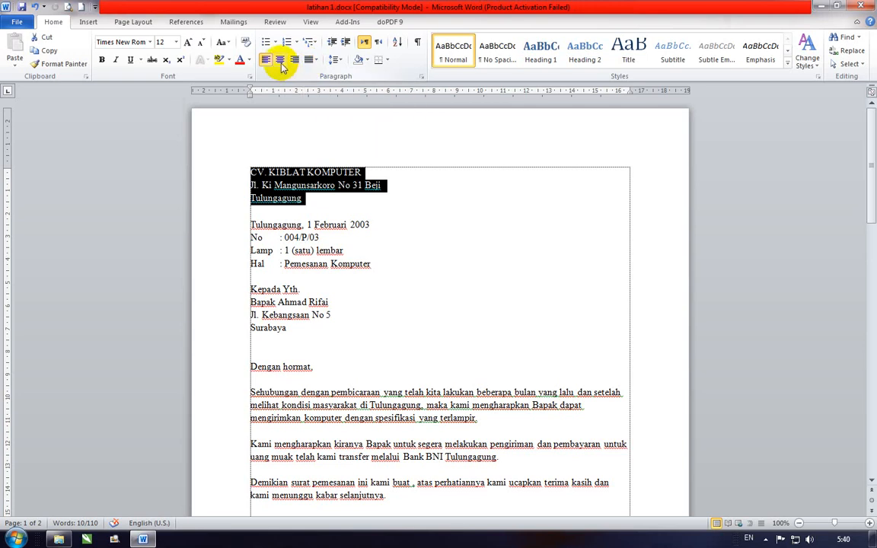
click(280, 61)
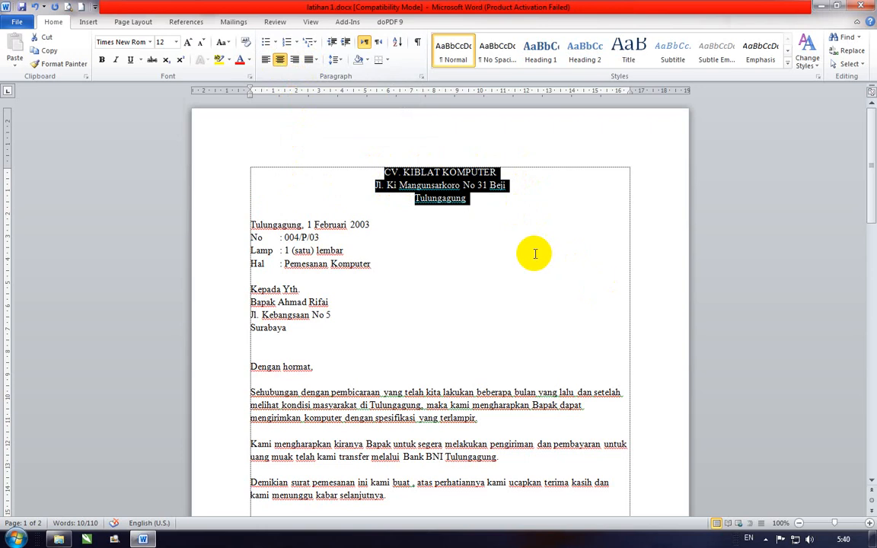
click(447, 244)
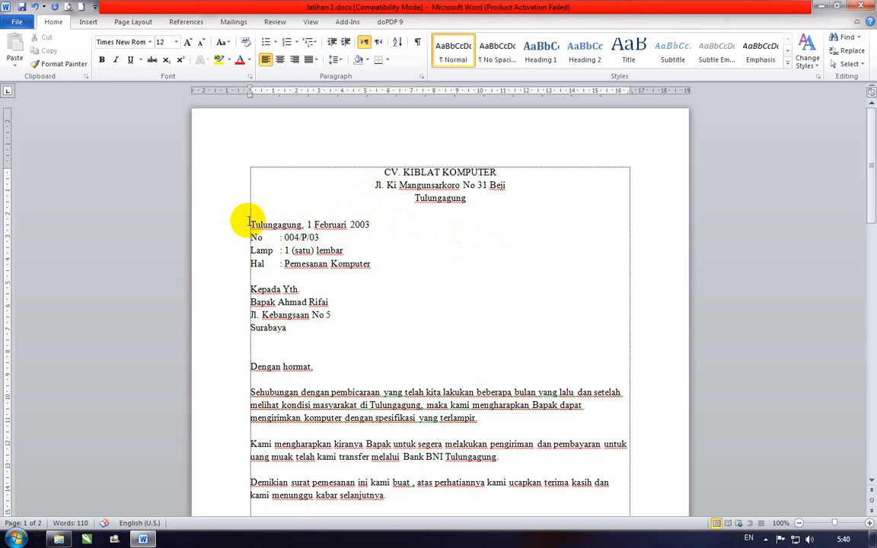
- Right-align the date line "Tulungagung, 1 Februari 2003" below the letterhead
drag(249, 223, 373, 223)
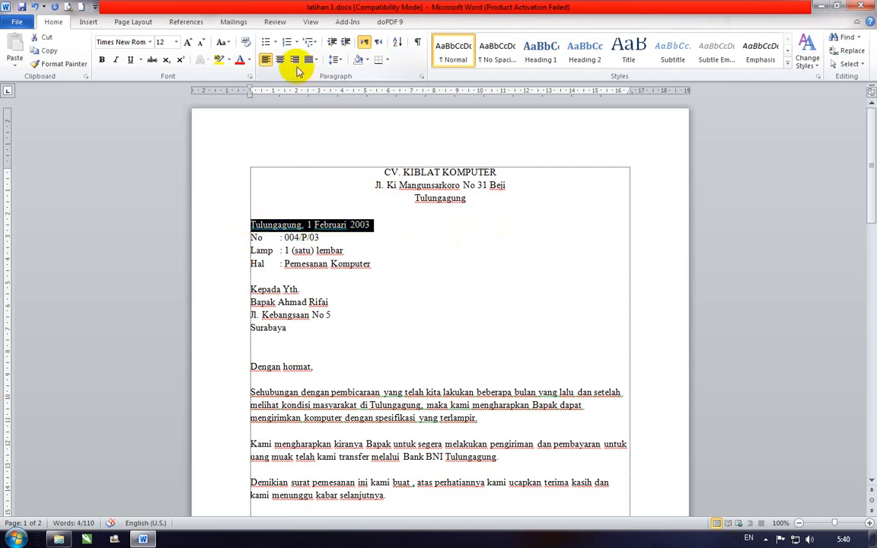
click(295, 59)
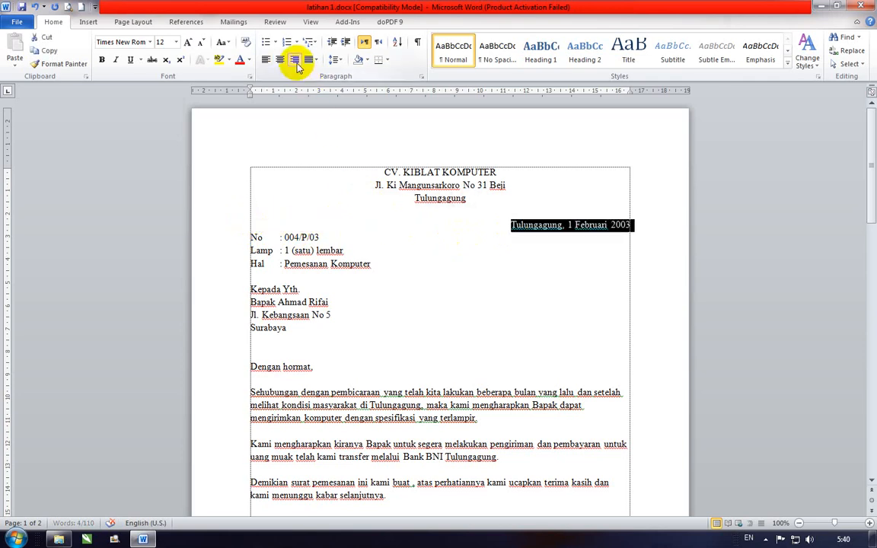
click(607, 294)
- Set the font size of the "CV. KIBLAT KOMPUTER" heading to 28
scroll(607, 293, down, 1)
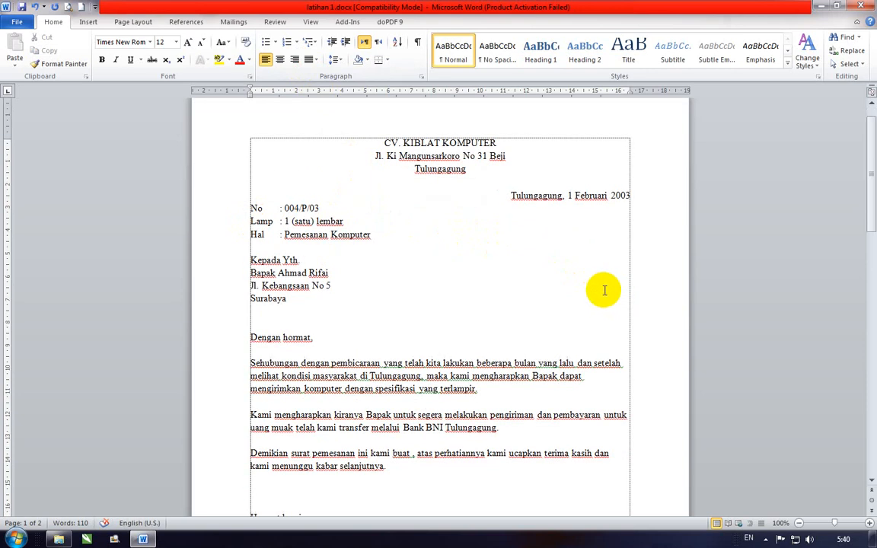
scroll(603, 290, down, 3)
scroll(602, 288, up, 3)
scroll(601, 287, up, 1)
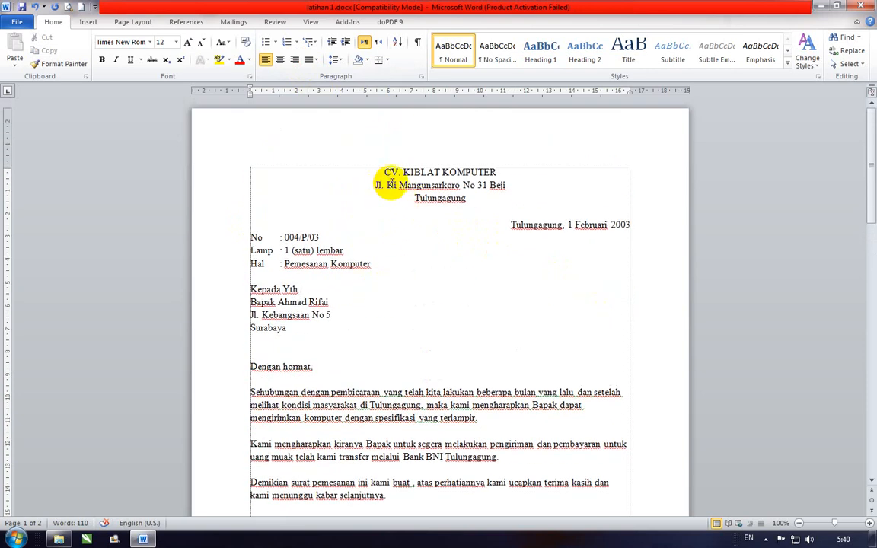
drag(380, 172, 479, 172)
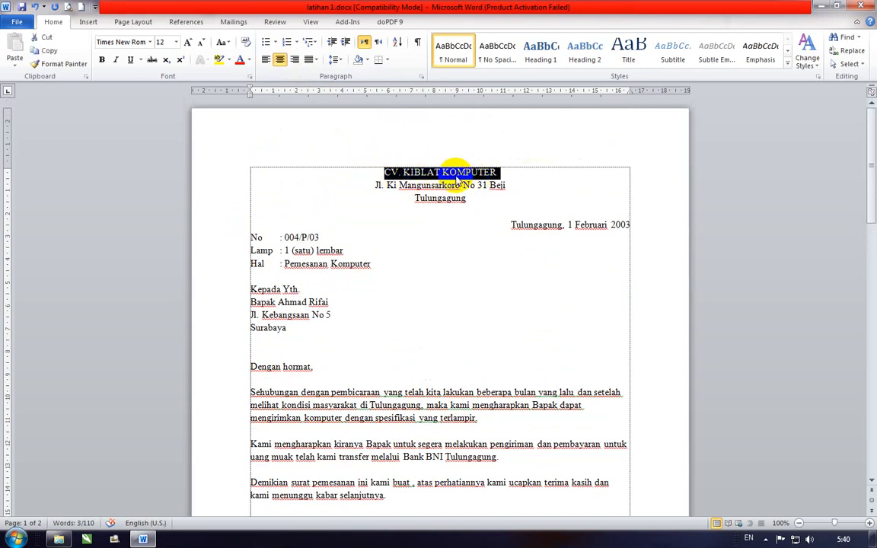
click(176, 43)
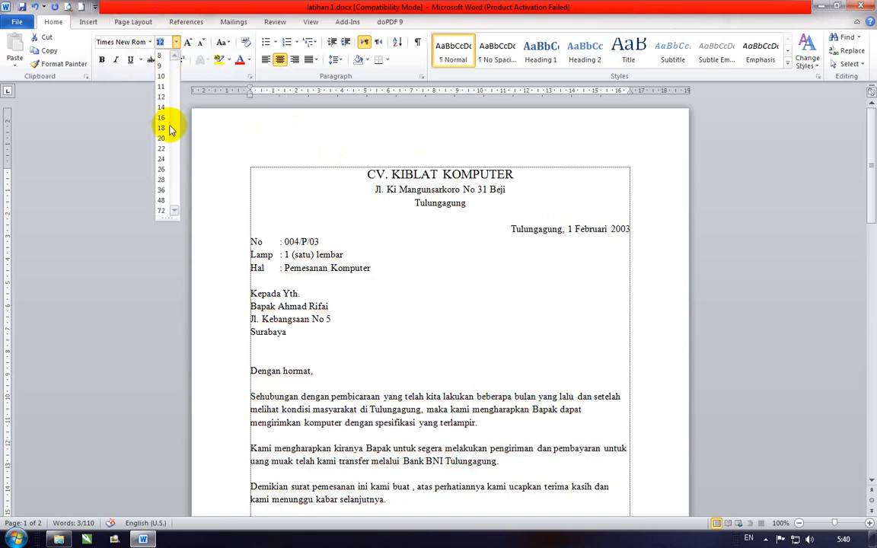
click(165, 181)
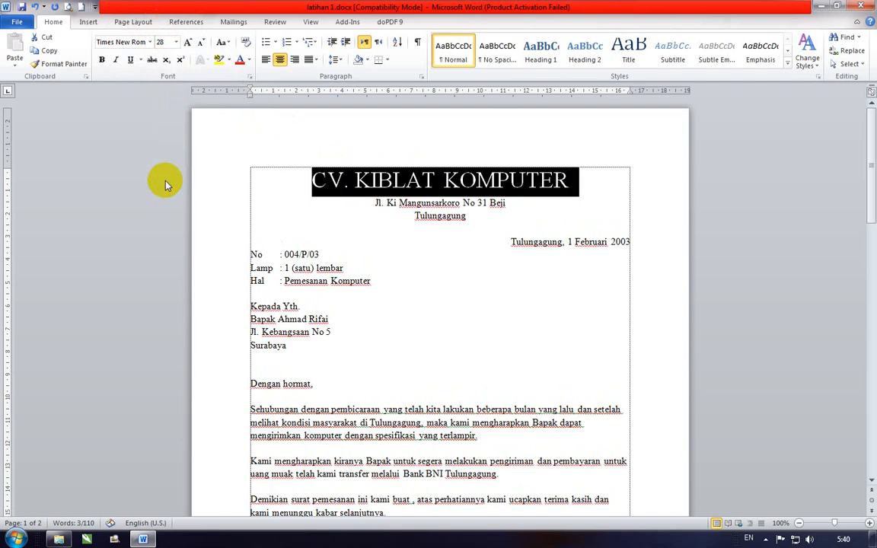
click(468, 215)
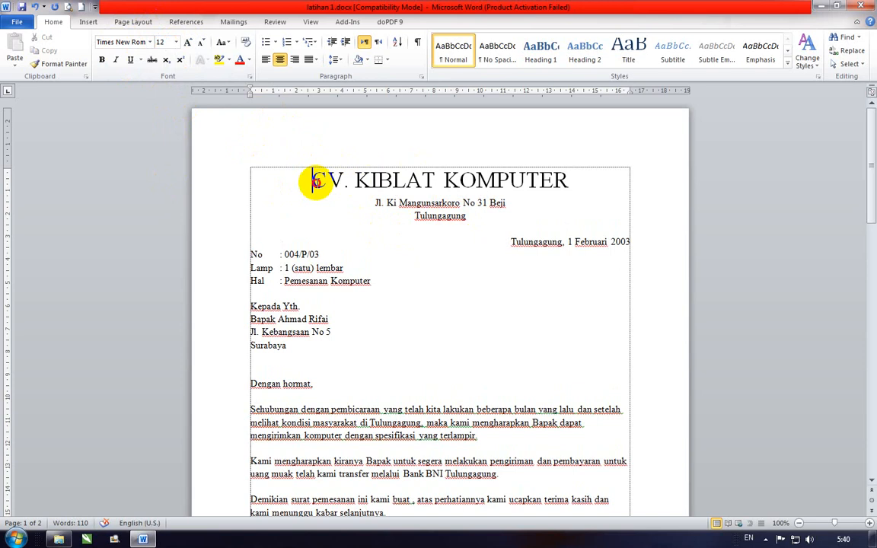
- Change the font of the "CV. KIBLAT KOMPUTER" heading to Comic Sans MS
drag(312, 181, 531, 171)
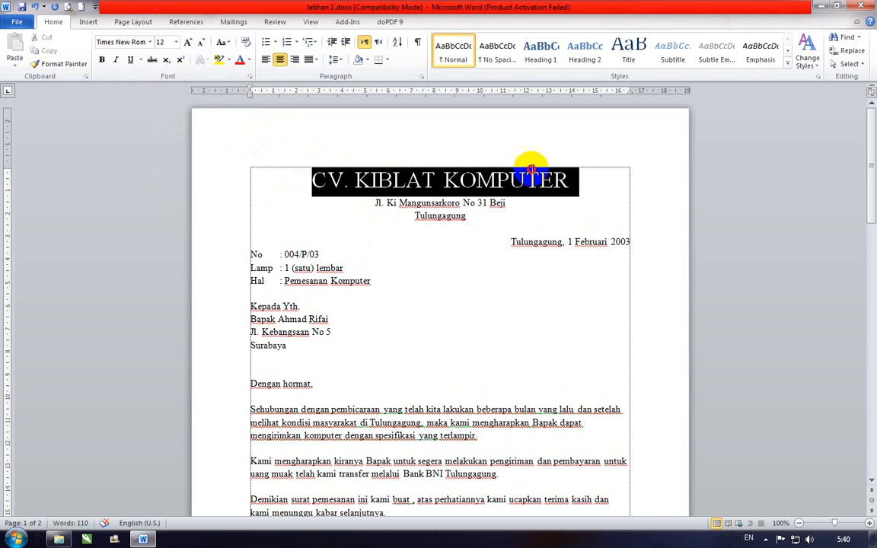
click(151, 42)
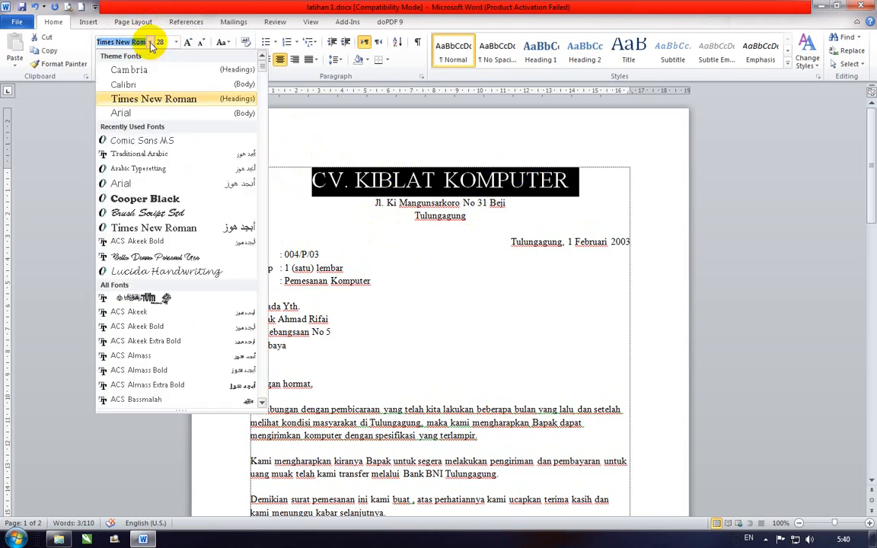
click(165, 141)
click(478, 184)
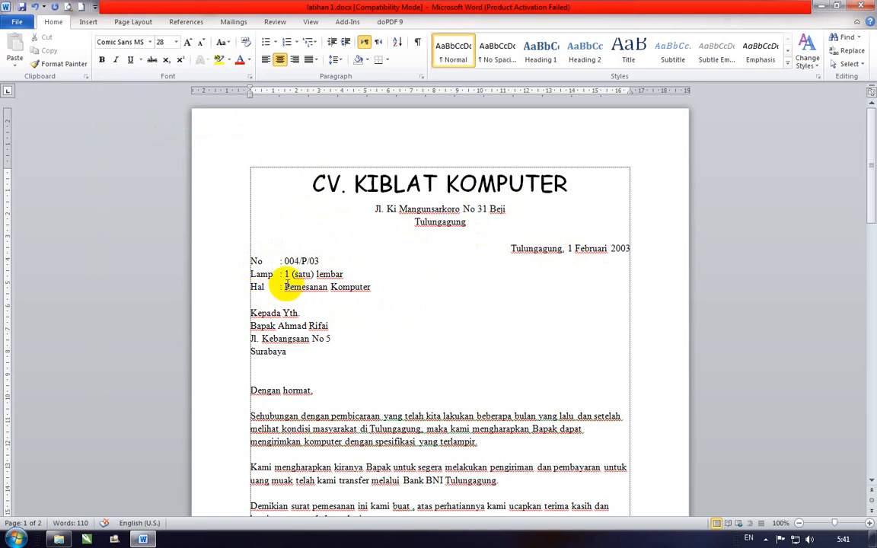
- Make the subject text "Pemesanan Komputer" on the Hal line bold and underlined
drag(290, 287, 368, 287)
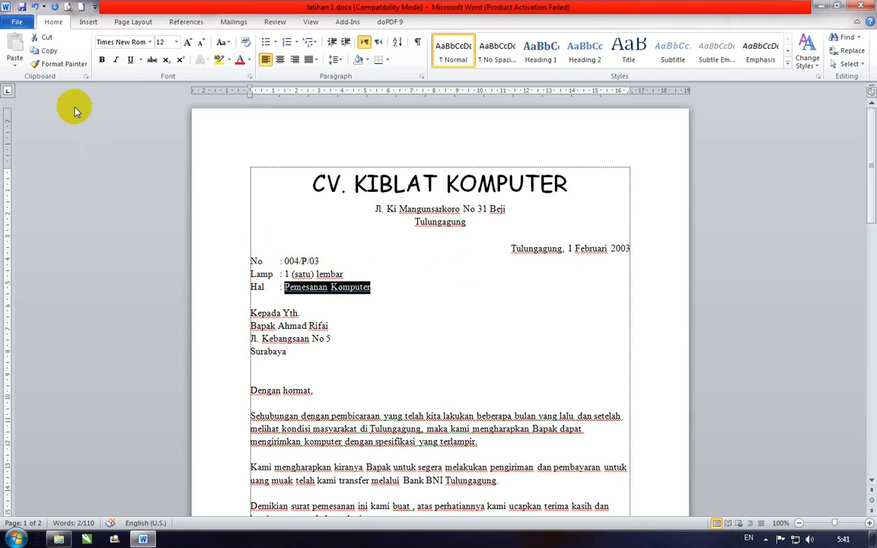
click(101, 61)
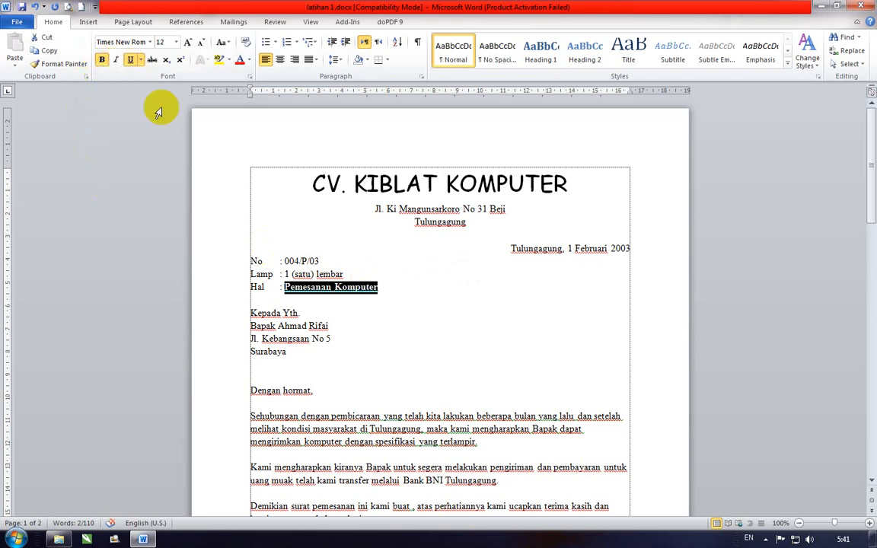
click(456, 310)
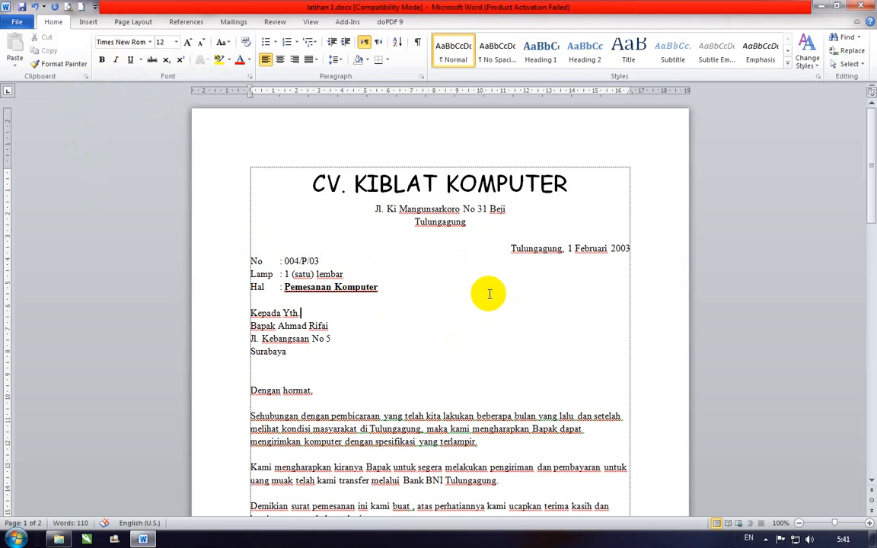
- Make the four-line recipient block bold, from "Kepada Yth." through "Surabaya"
scroll(490, 294, down, 3)
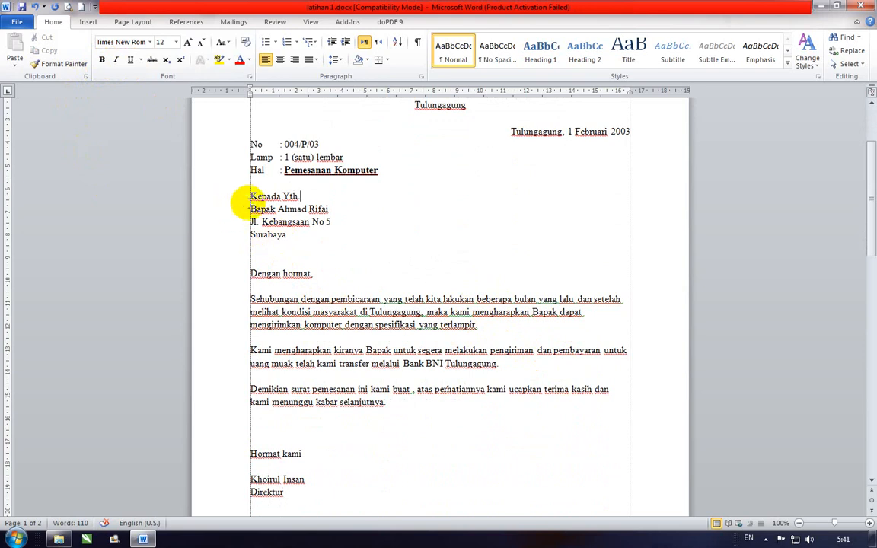
drag(254, 200, 293, 236)
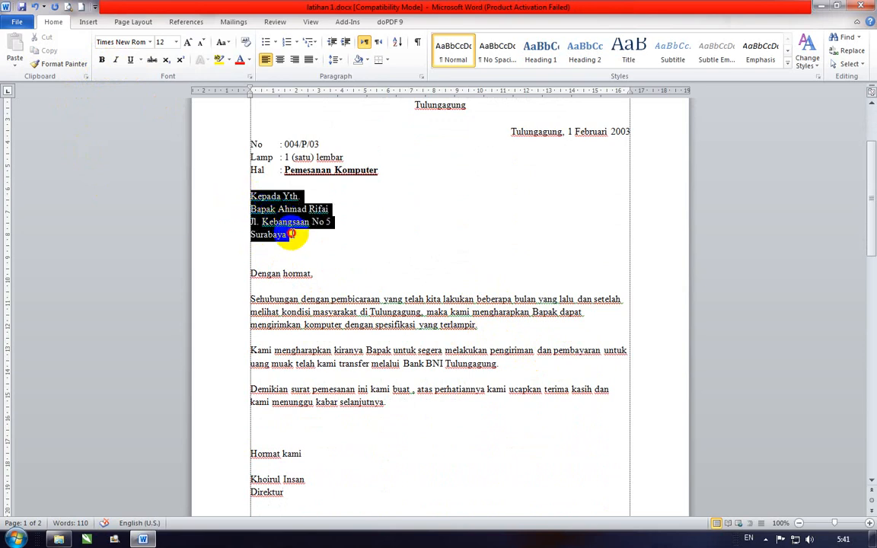
click(102, 61)
click(334, 222)
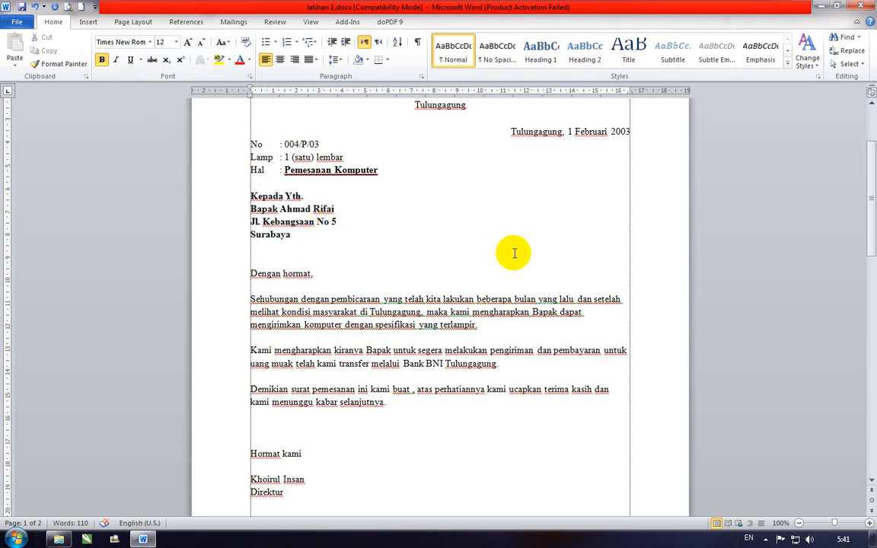
- Italicize the word "Tulungagung" in the first body paragraph
scroll(506, 252, down, 1)
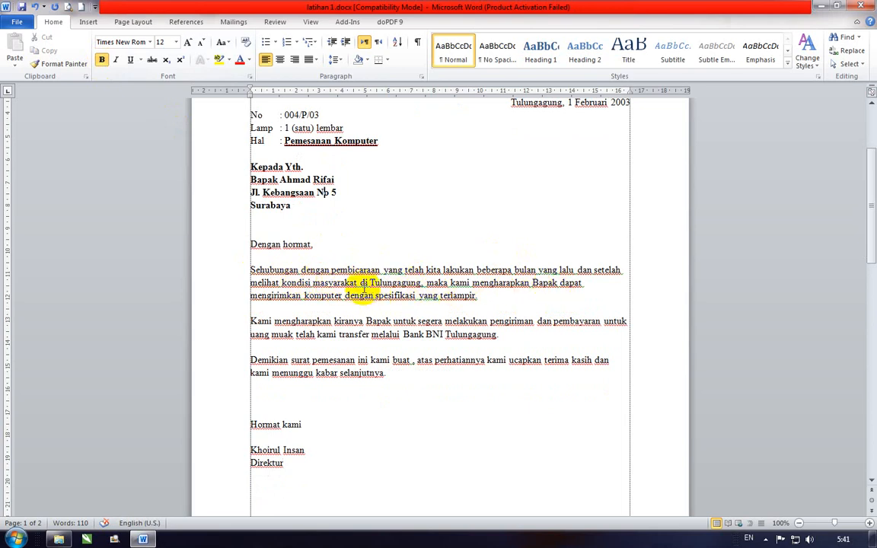
drag(370, 283, 421, 283)
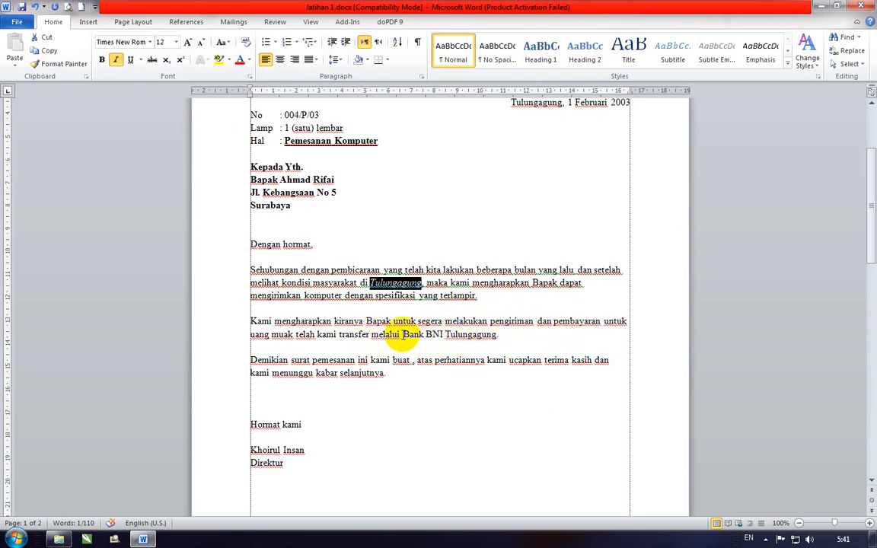
click(399, 335)
- Make "Bank BNI" bold in the second body paragraph
drag(399, 335, 440, 334)
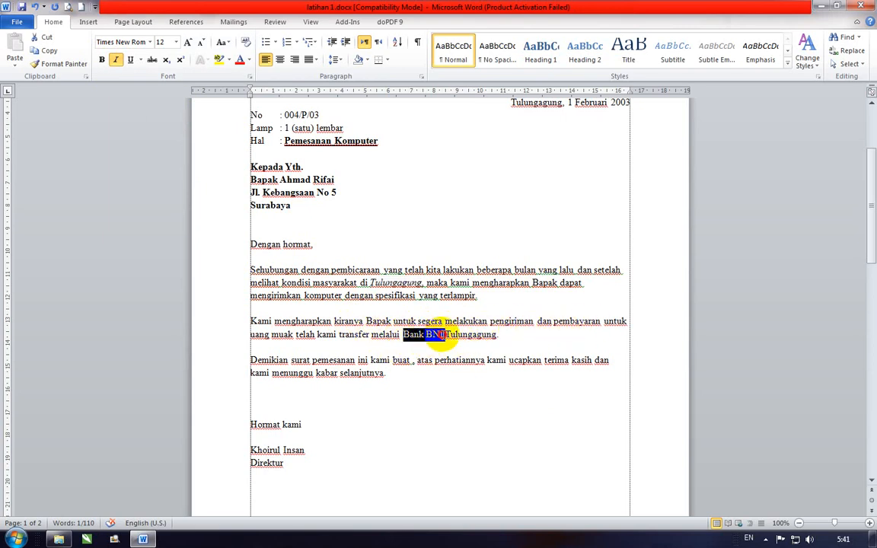
click(102, 61)
click(342, 282)
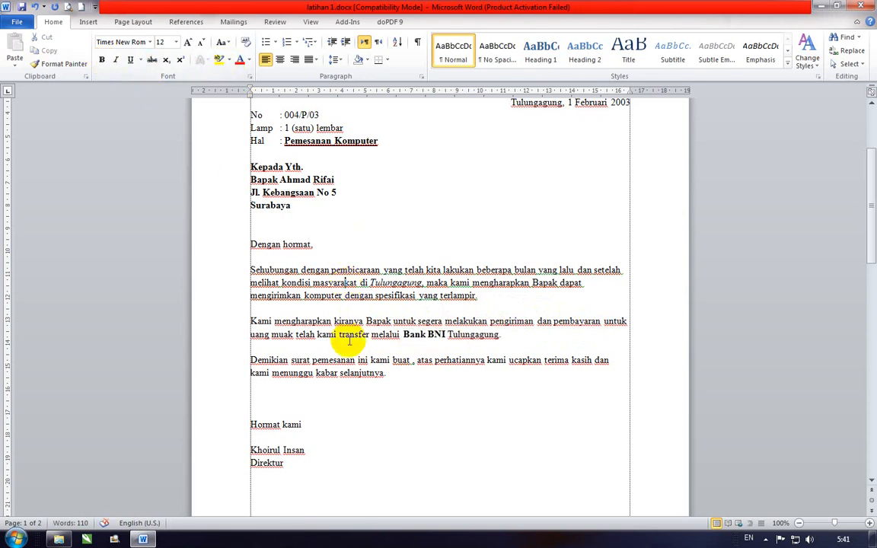
- Underline and bold the signatory's name above "Direktur" at the end of the letter
scroll(350, 341, down, 2)
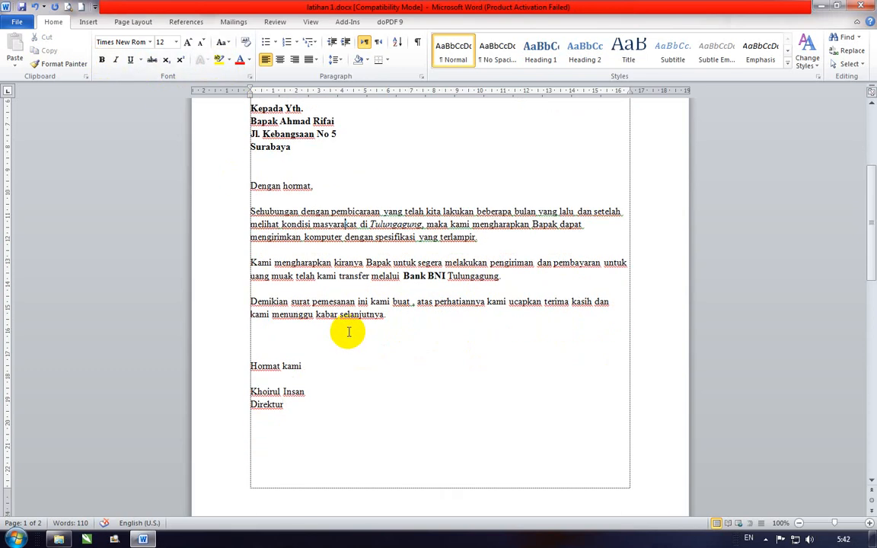
scroll(349, 330, down, 2)
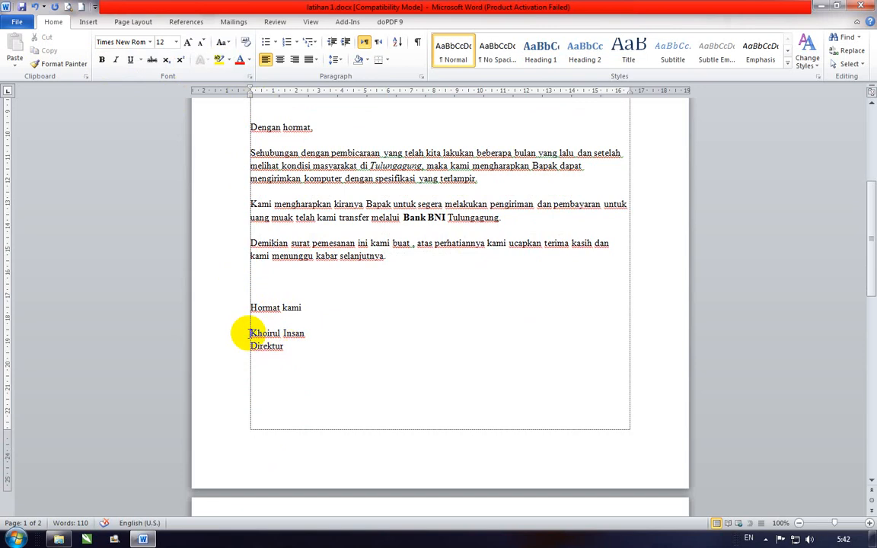
drag(248, 333, 296, 333)
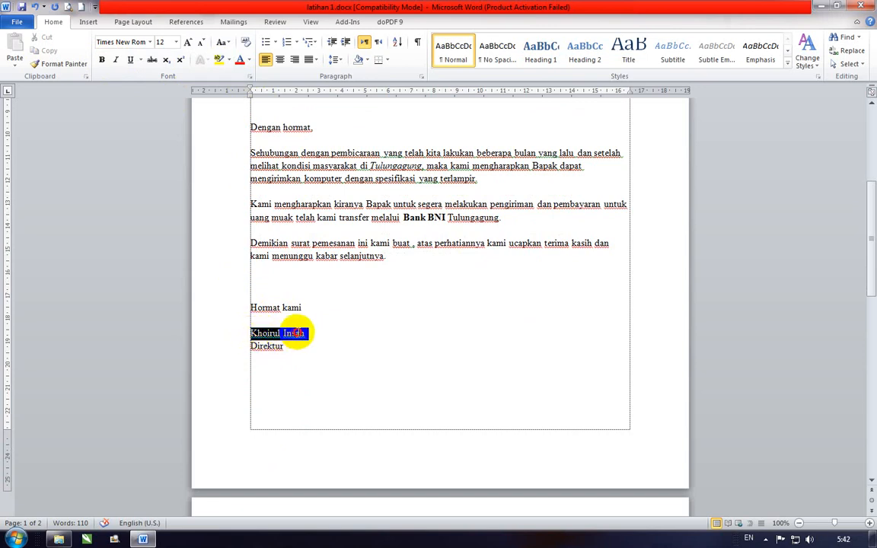
click(130, 61)
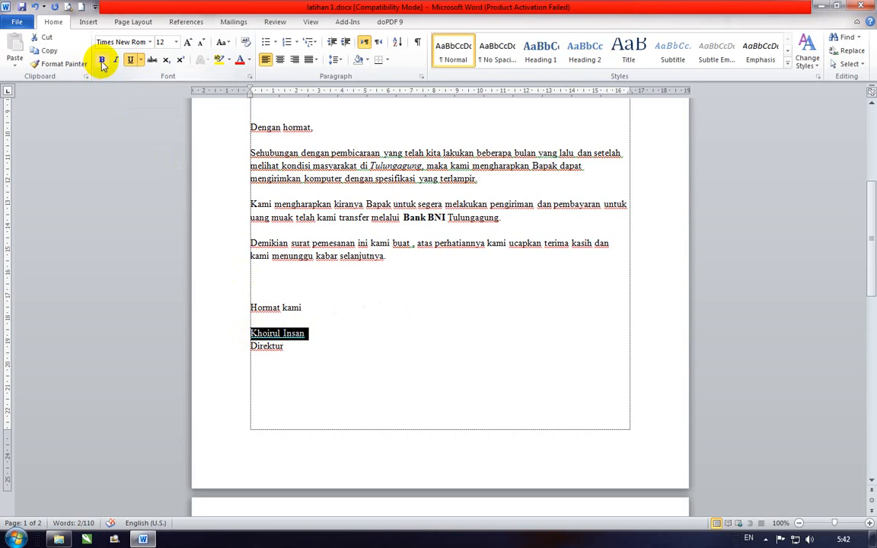
click(102, 60)
scroll(379, 274, up, 4)
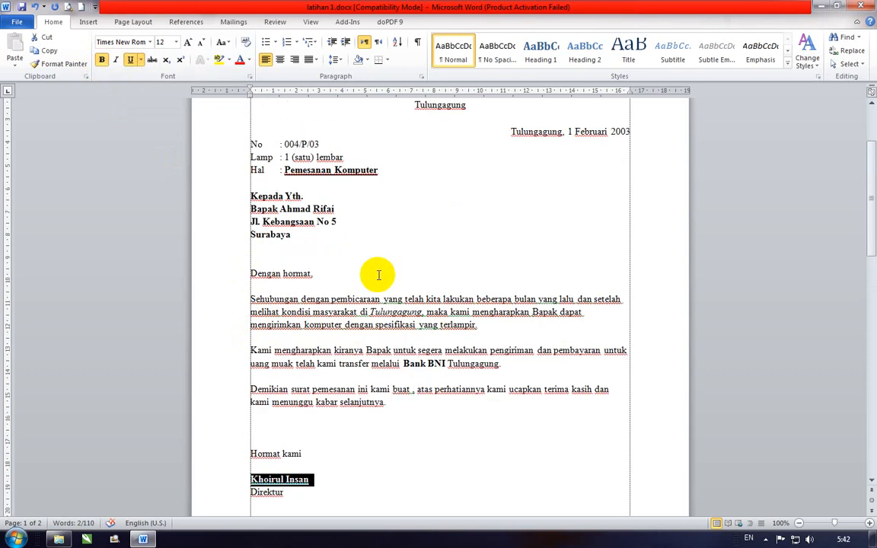
click(373, 335)
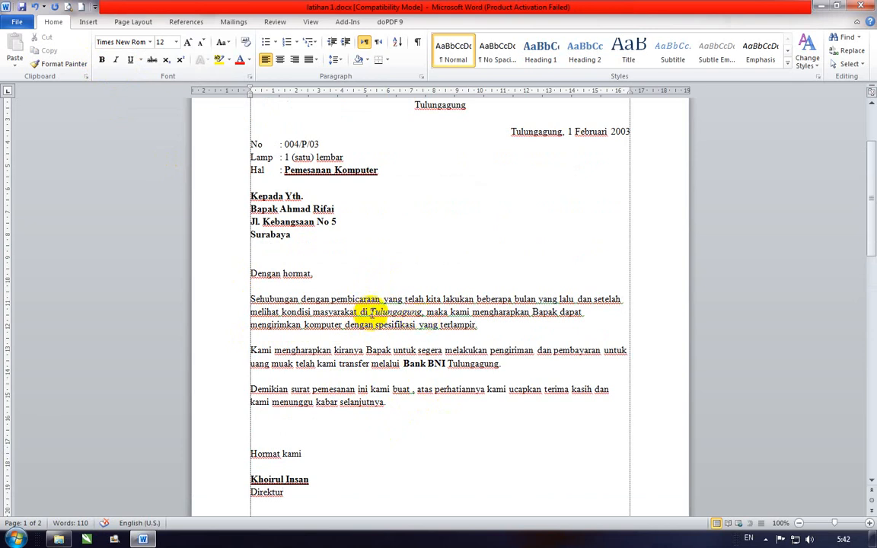
- Remove the italic formatting from "Tulungagung" in the first body paragraph
drag(372, 312, 395, 312)
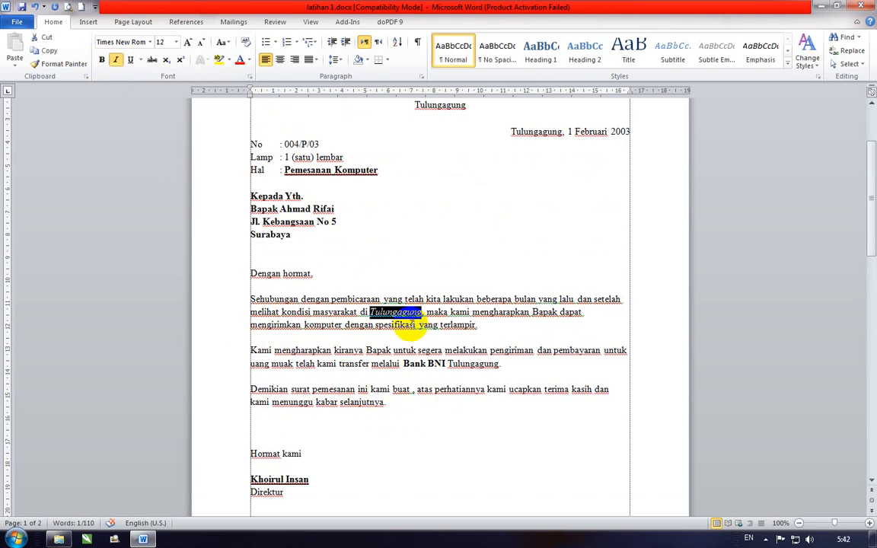
click(133, 64)
click(457, 330)
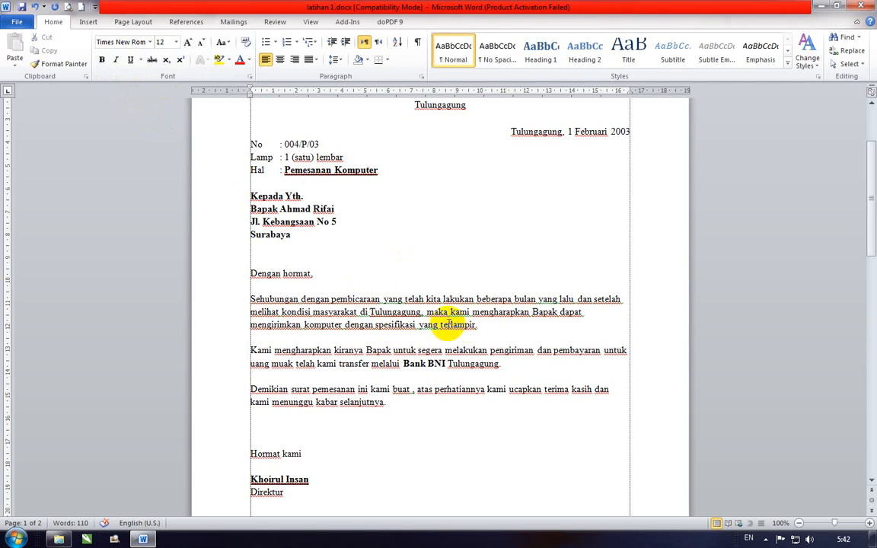
- Italicize the word "terlampir" at the end of the first body paragraph
scroll(406, 296, down, 1)
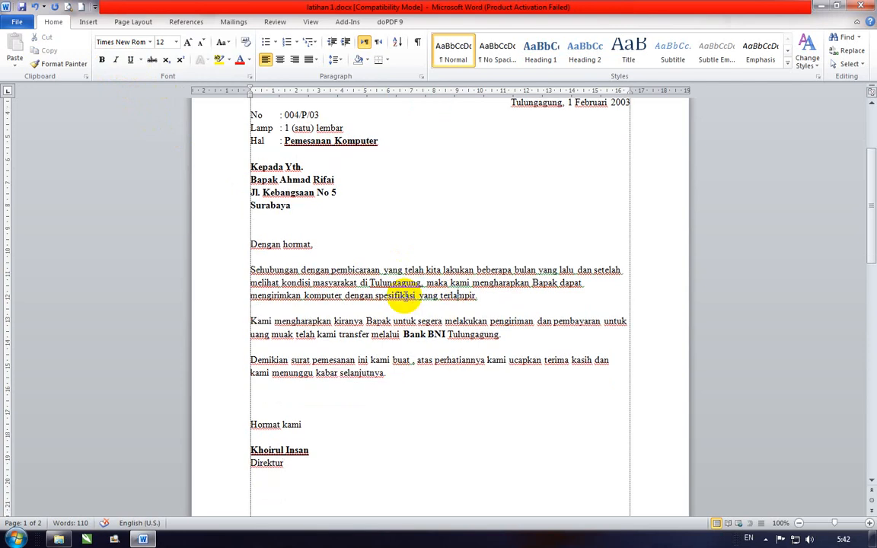
drag(440, 297, 470, 298)
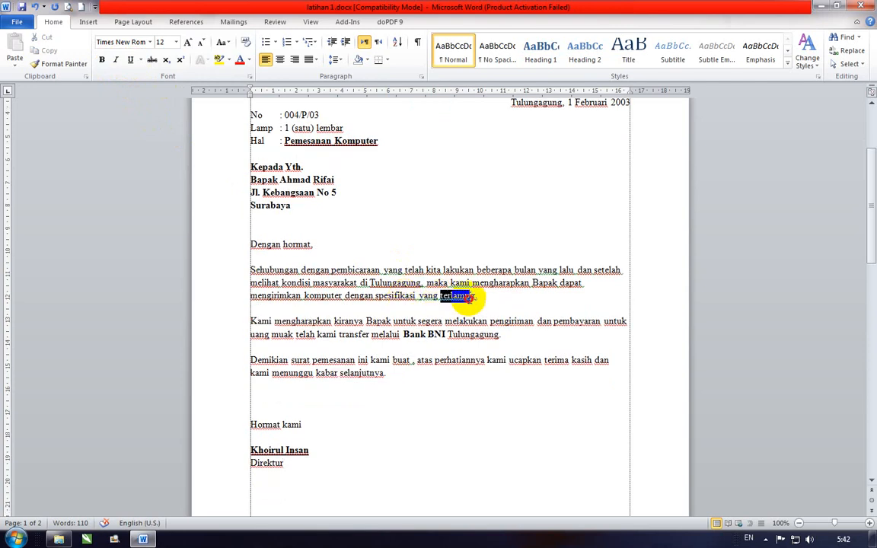
click(115, 60)
click(474, 342)
scroll(497, 347, down, 1)
scroll(497, 347, down, 4)
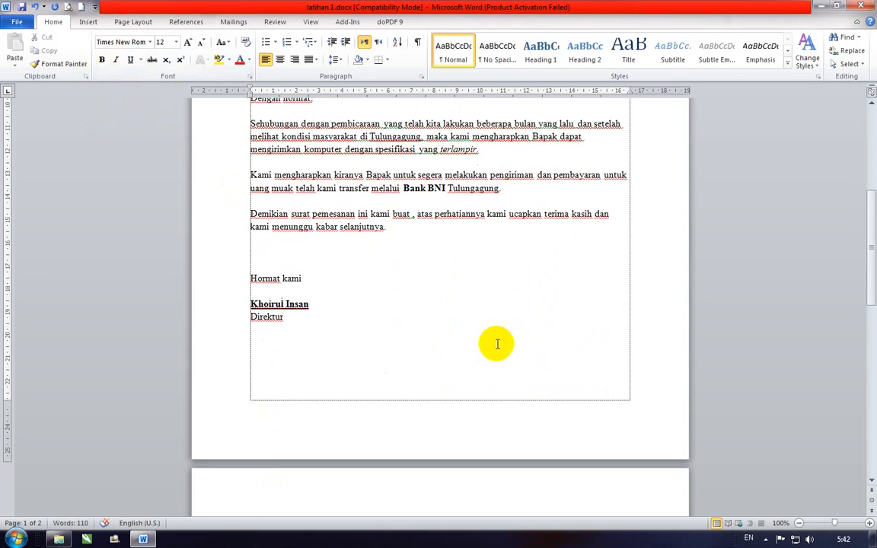
- Draw a straight horizontal line about 16.4 cm long across the page between the letterhead address and the date
scroll(496, 344, up, 2)
scroll(496, 344, up, 6)
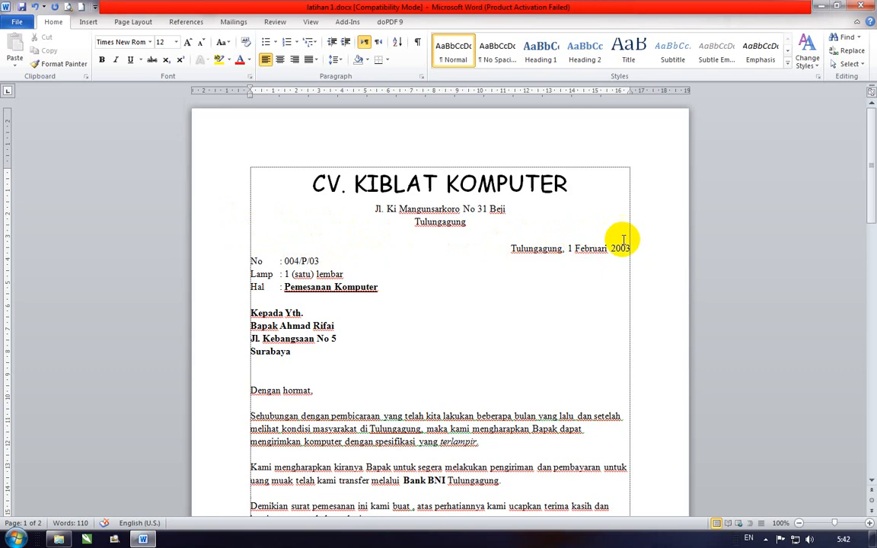
click(89, 23)
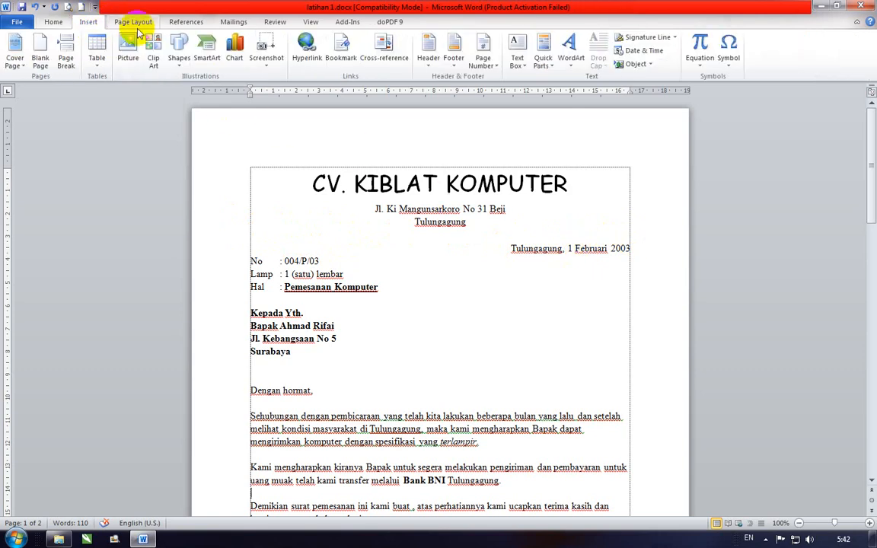
click(180, 50)
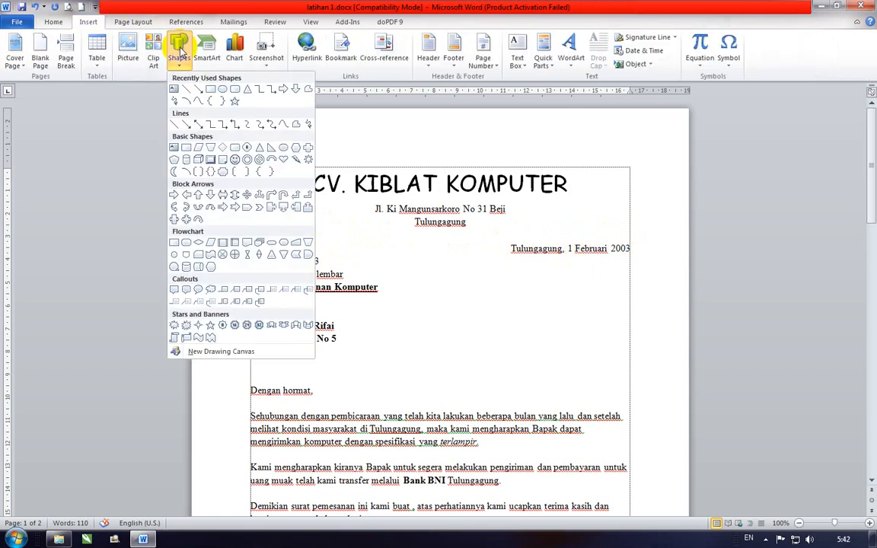
click(187, 90)
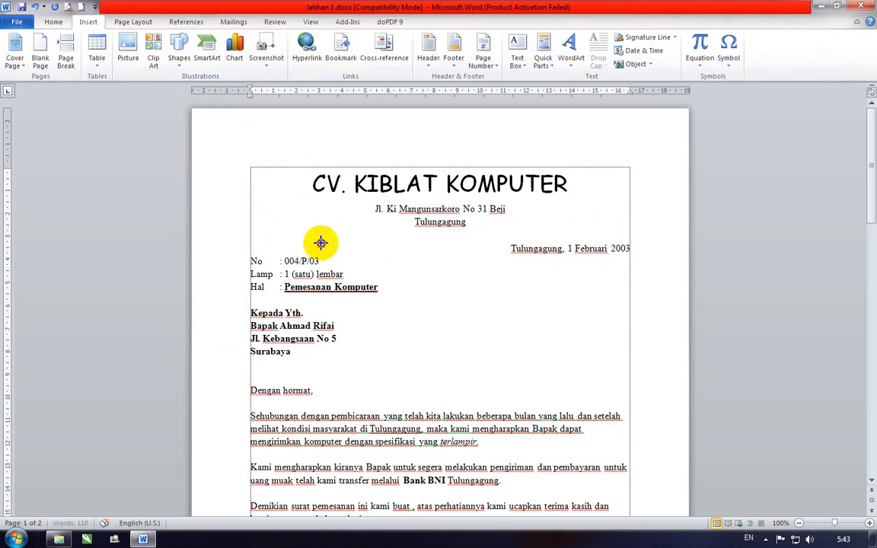
drag(320, 244, 398, 239)
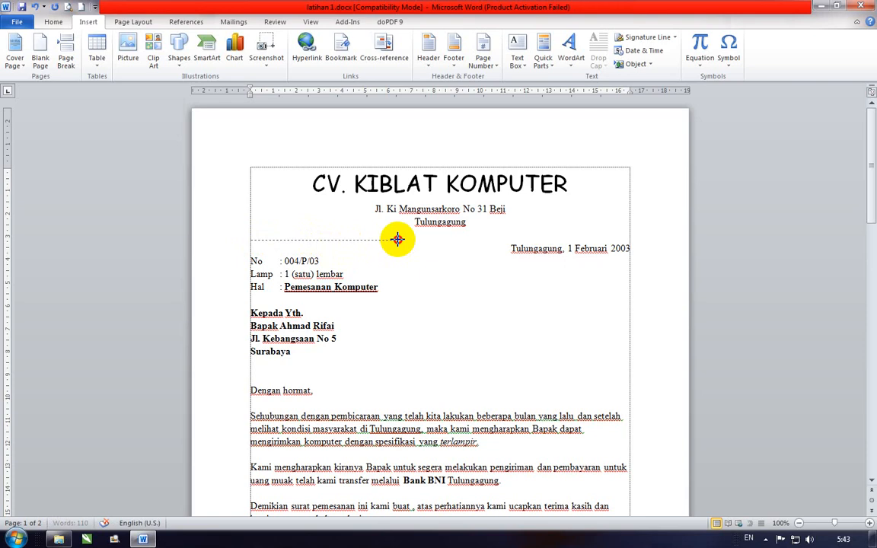
mouse_move(397, 240)
mouse_down()
mouse_move(573, 252)
mouse_move(601, 244)
mouse_move(615, 198)
mouse_move(627, 216)
mouse_up()
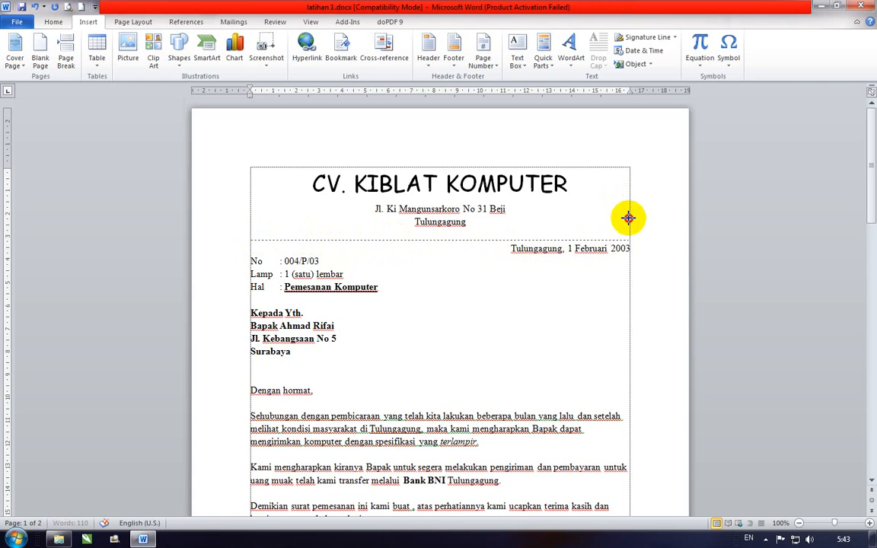
drag(627, 219, 625, 218)
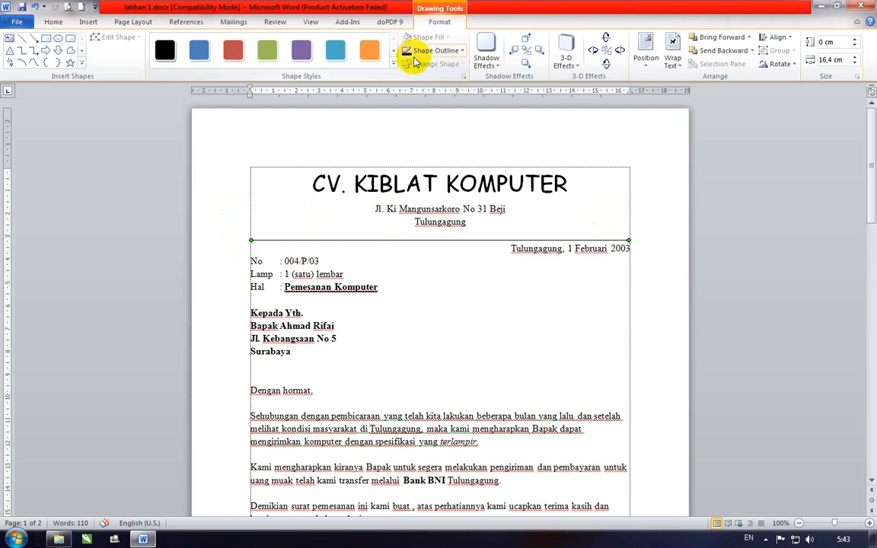
- Set the weight of the line under the letterhead to 3 pt
click(461, 51)
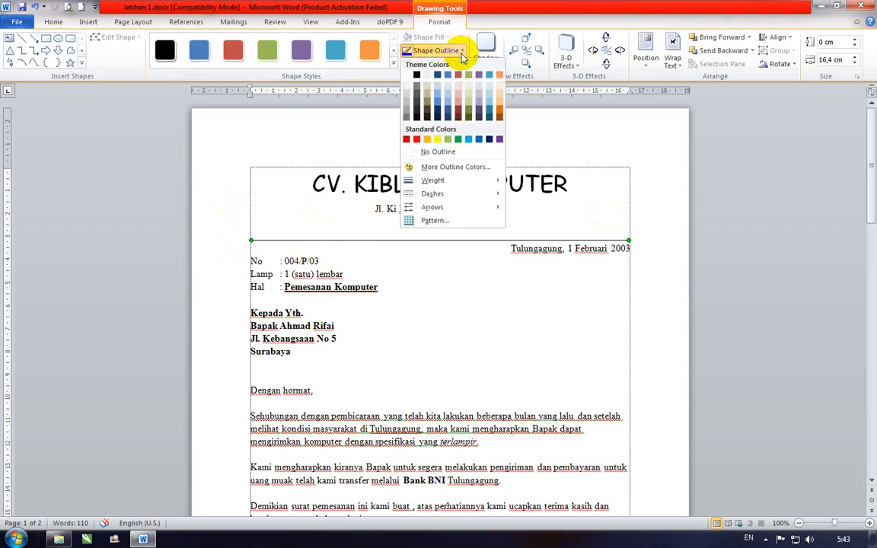
mouse_move(467, 183)
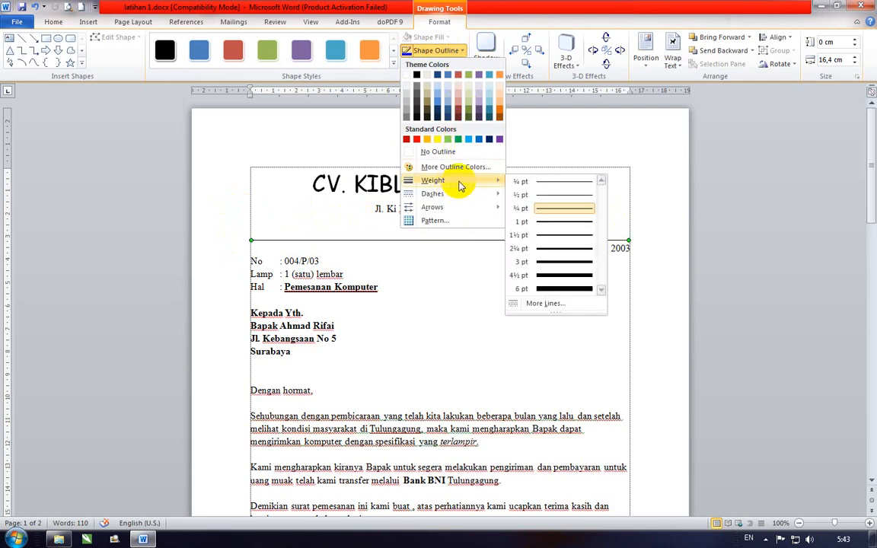
click(568, 263)
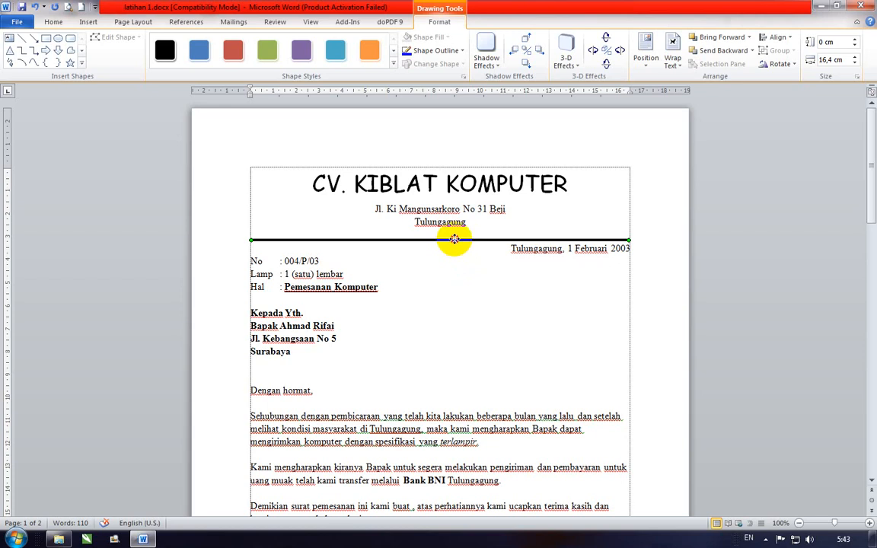
- Move the thick line up slightly closer to the letterhead address and delete it
drag(454, 239, 455, 232)
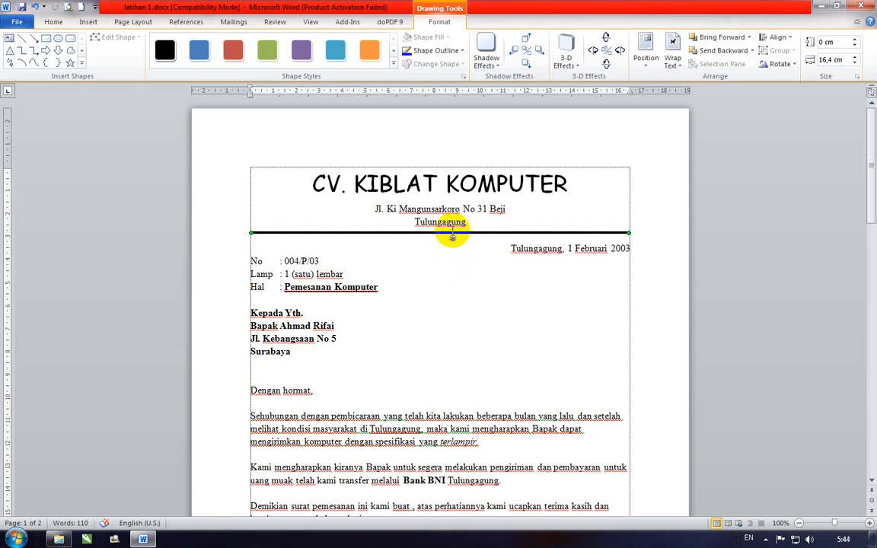
key(Delete)
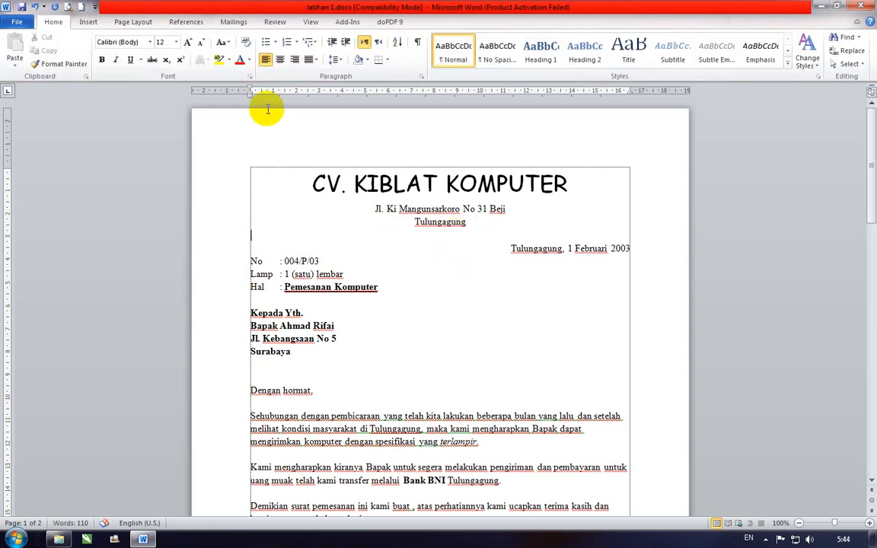
- Draw a new horizontal line about 16.5 cm long directly below the letterhead address and set its weight to 3 pt
click(94, 25)
click(181, 59)
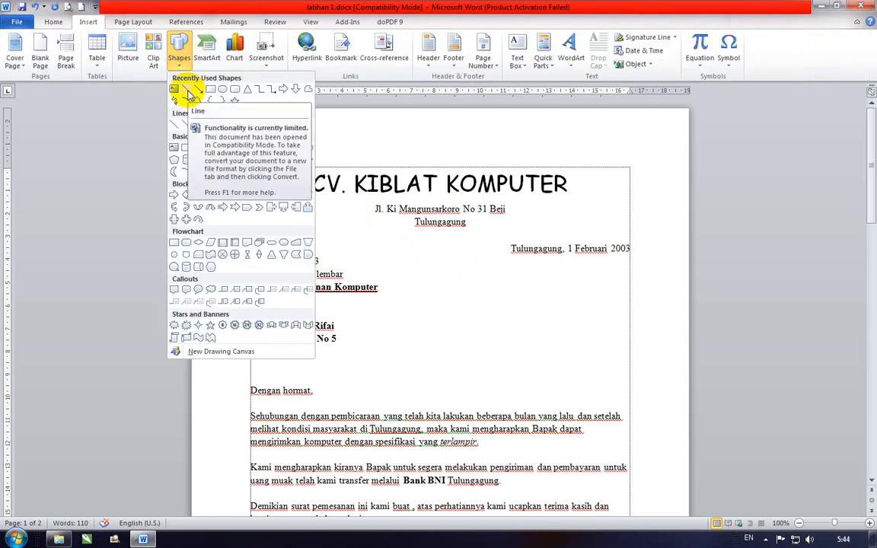
click(183, 89)
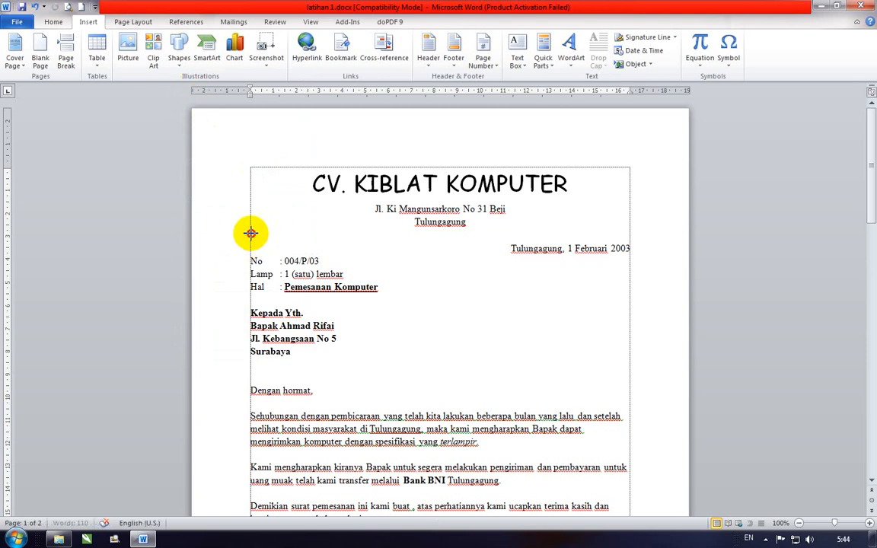
drag(361, 234, 377, 234)
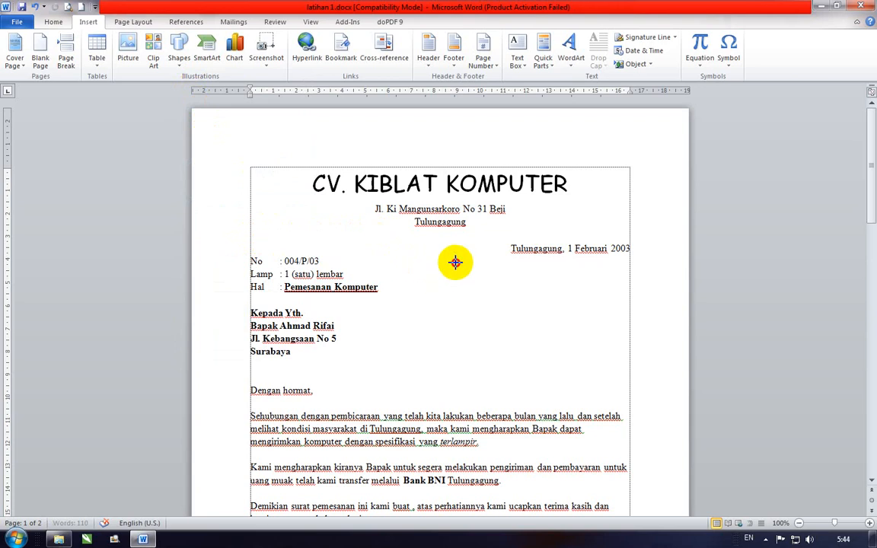
drag(595, 242, 629, 242)
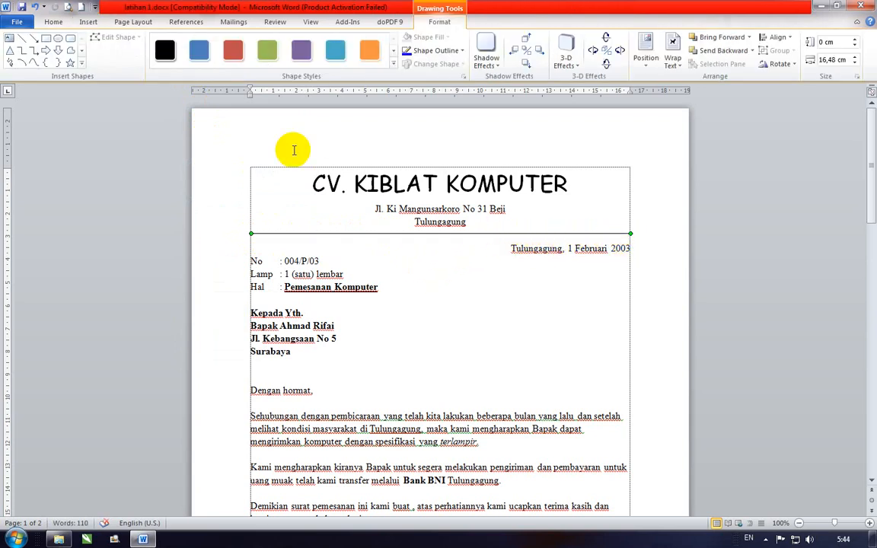
click(461, 51)
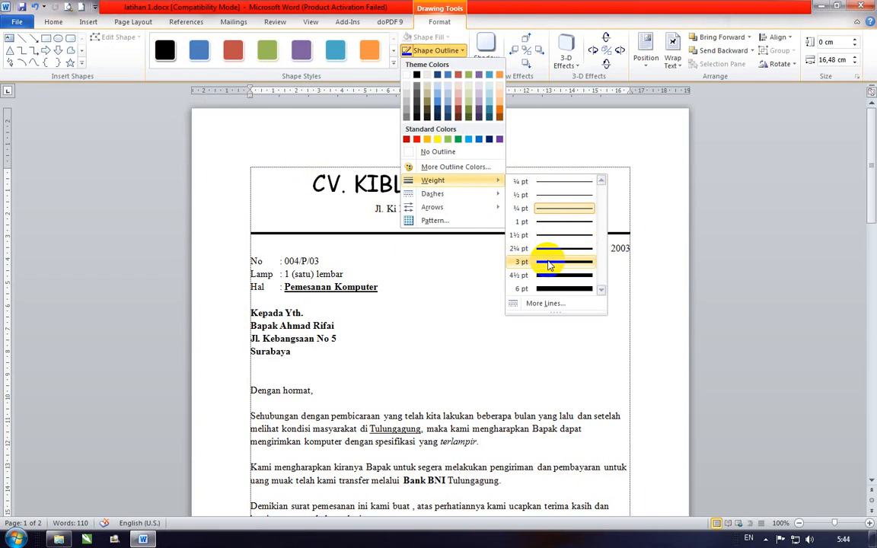
click(549, 263)
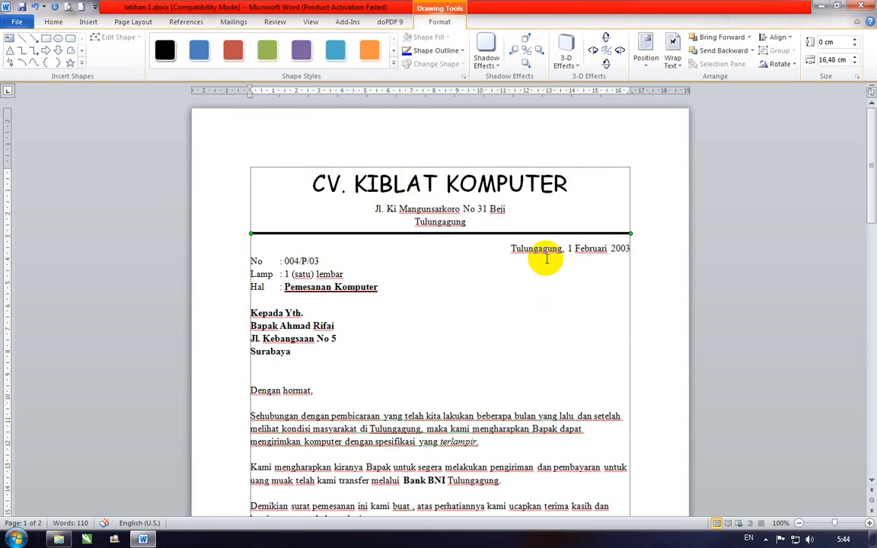
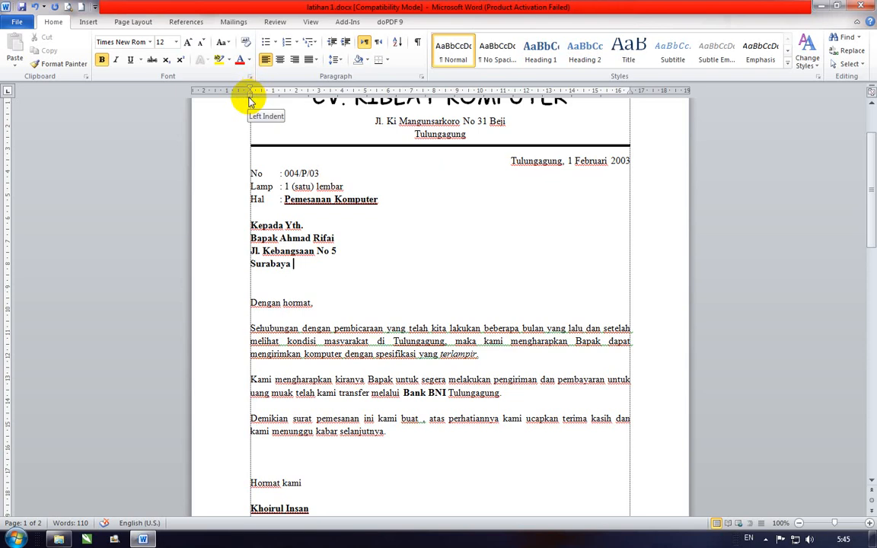
- Set the first body paragraph's first-line indent to about 1.5 cm and its hanging indent to about 3 cm
drag(252, 101, 259, 102)
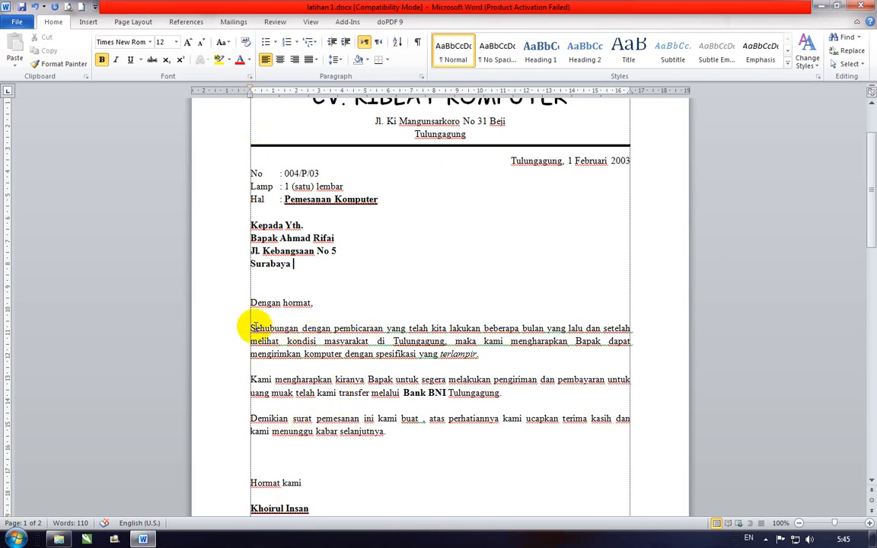
drag(249, 326, 481, 354)
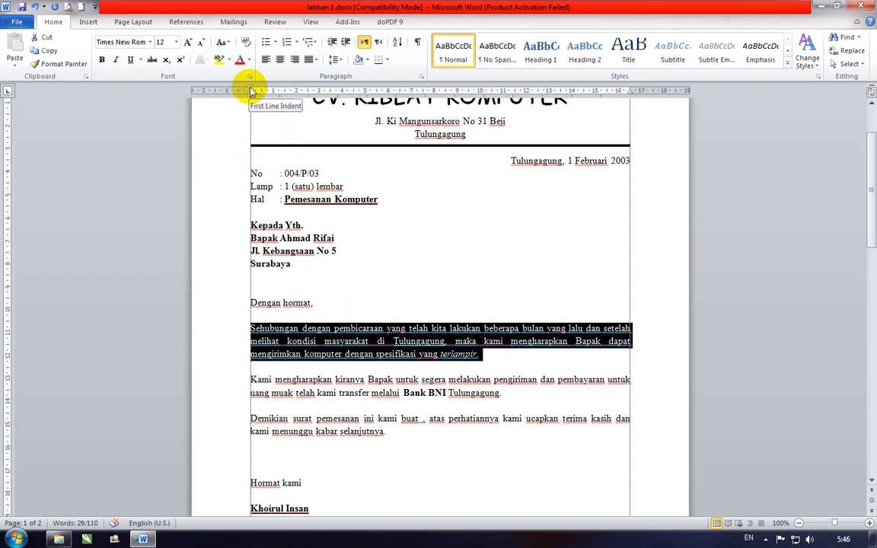
drag(252, 91, 285, 92)
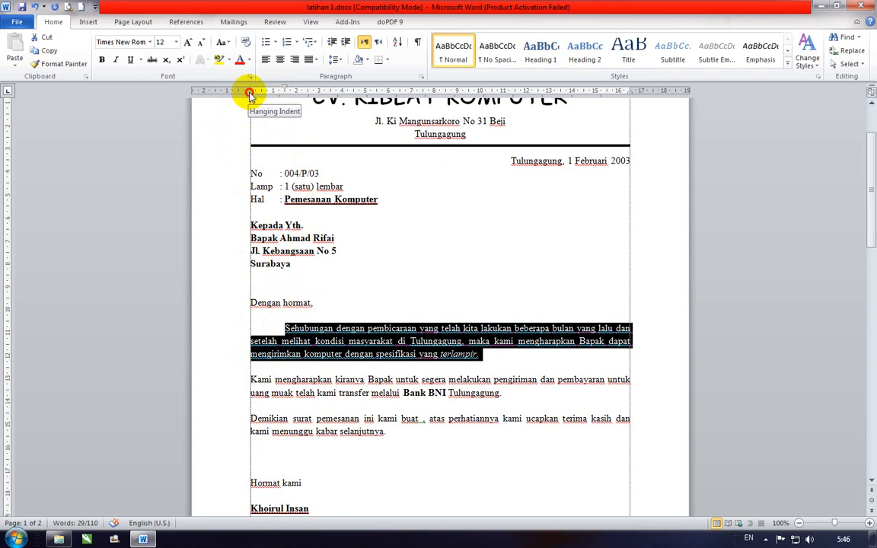
drag(250, 94, 319, 107)
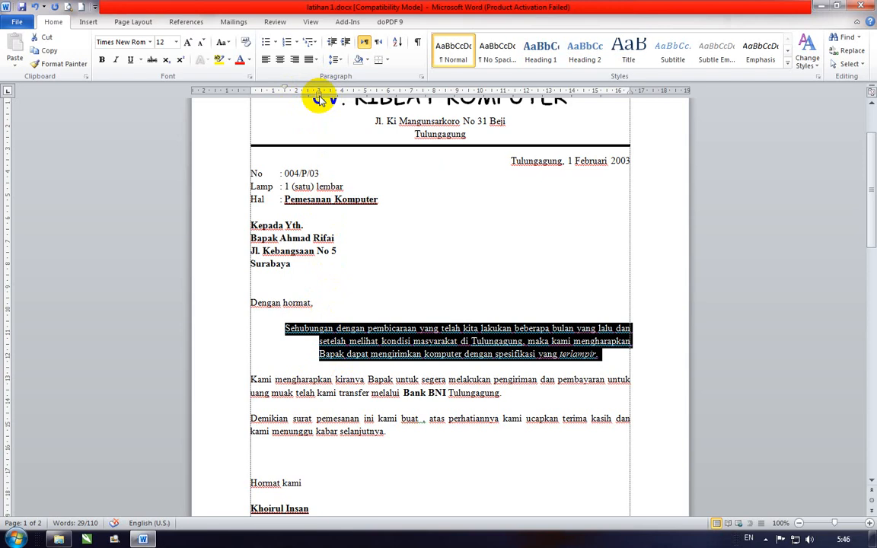
- Shift the first body paragraph's left indent to about 6 cm, and reset its first-line indent to about 1.25 cm and hanging indent to about 2.5 cm
drag(319, 98, 389, 100)
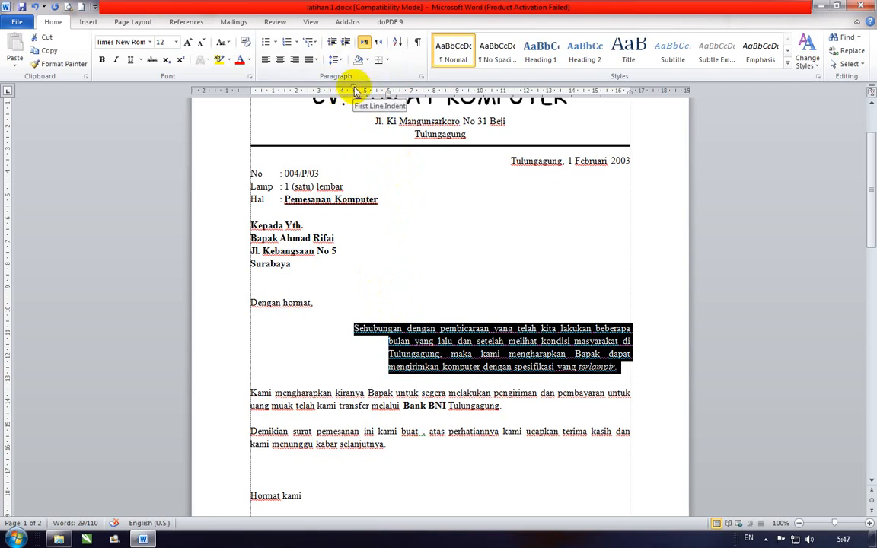
drag(355, 92, 281, 91)
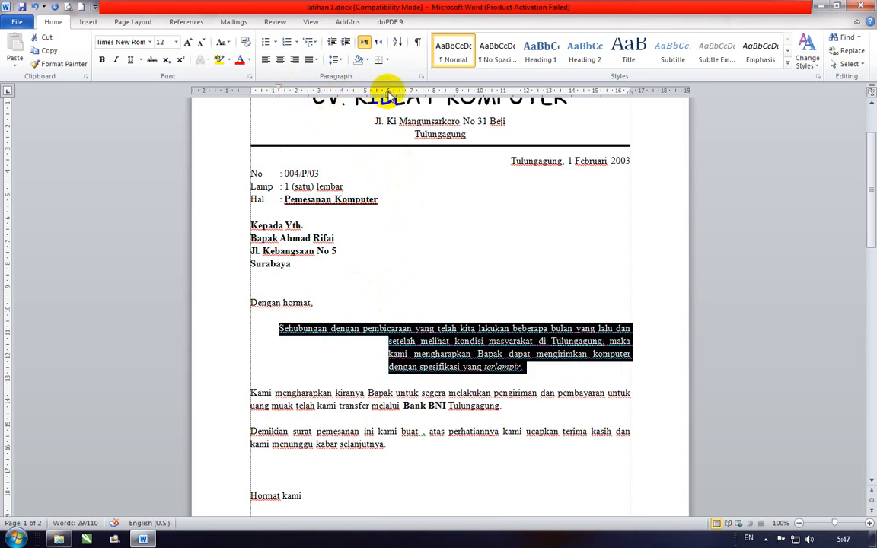
drag(388, 92, 305, 91)
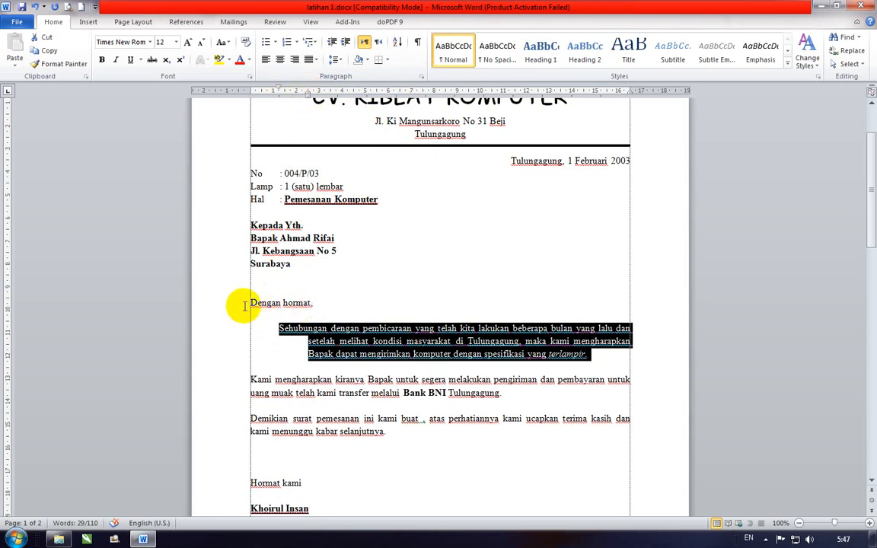
- Indent the salutation "Dengan hormat," by about 1.25 cm to align with the first body paragraph's opening line
drag(245, 304, 313, 303)
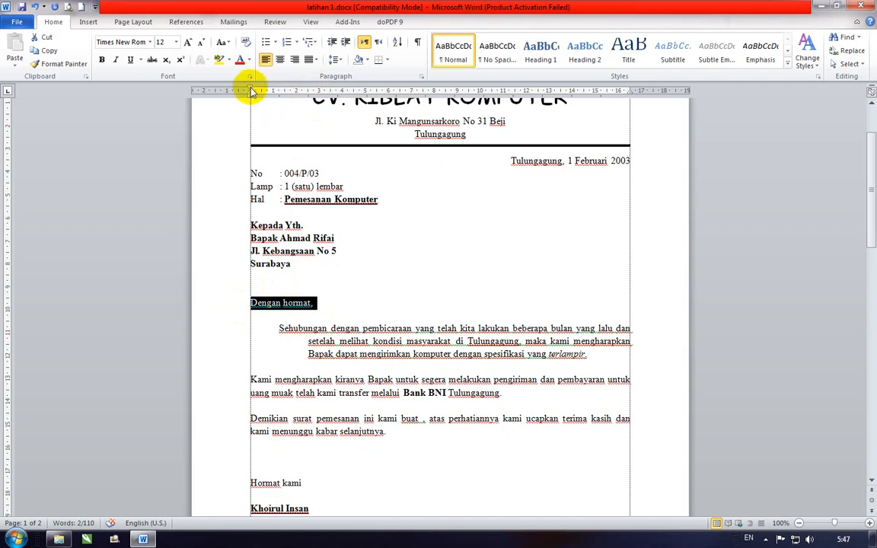
drag(252, 90, 280, 90)
- Give the second and third body paragraphs a first-line indent of about 1.25 cm and a hanging indent of about 2.5 cm
scroll(274, 433, down, 2)
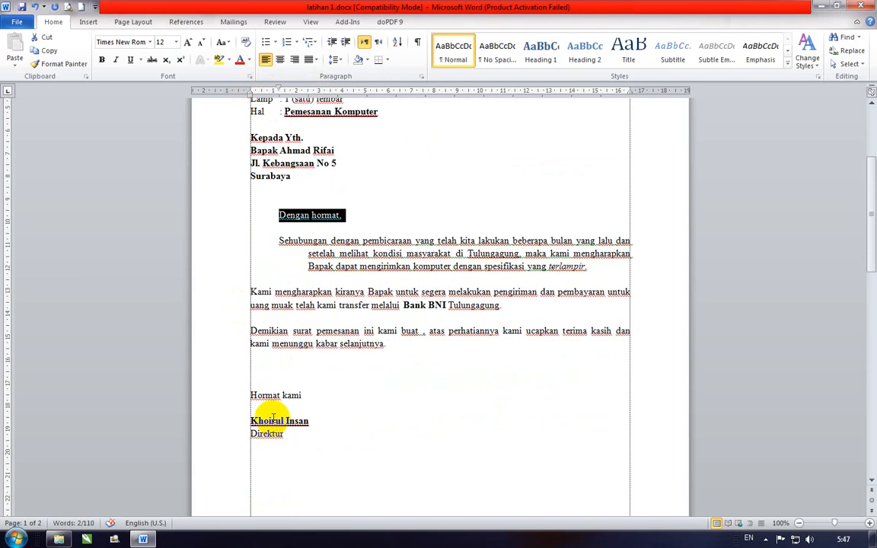
drag(233, 291, 234, 302)
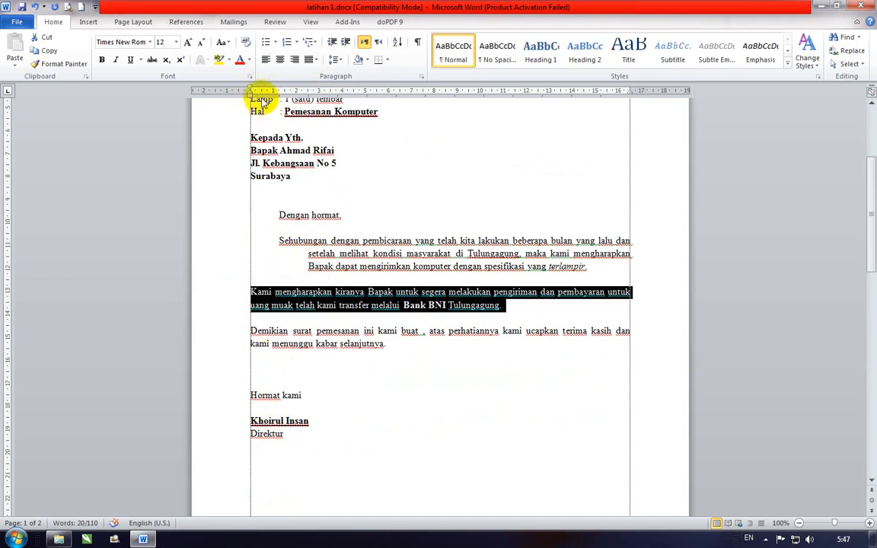
drag(251, 91, 280, 91)
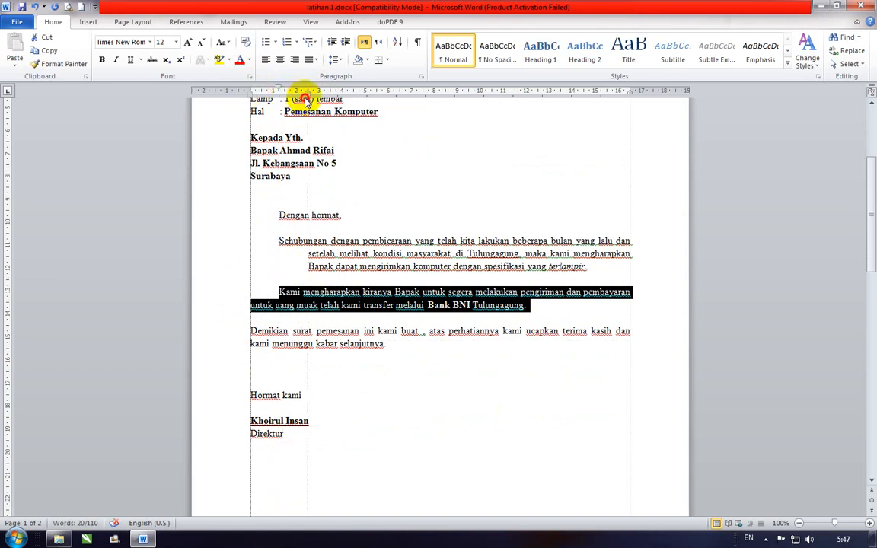
drag(309, 100, 309, 101)
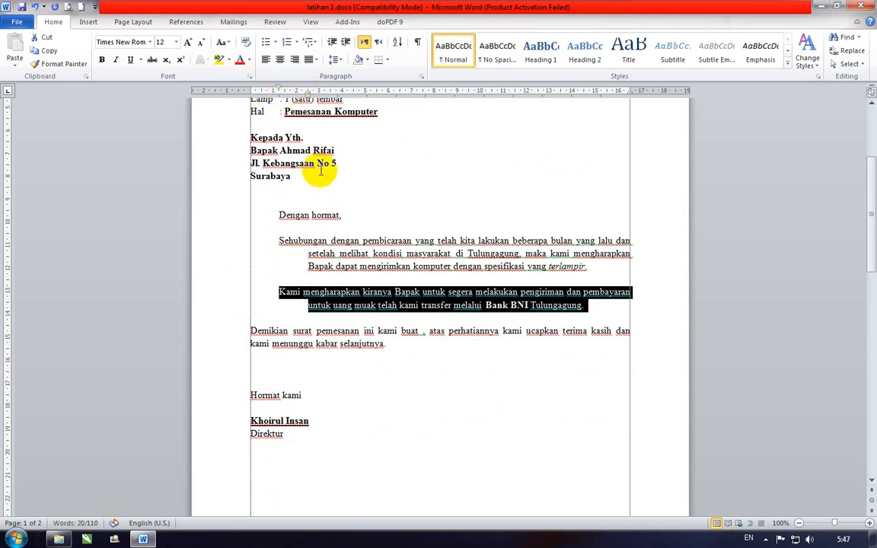
double_click(228, 337)
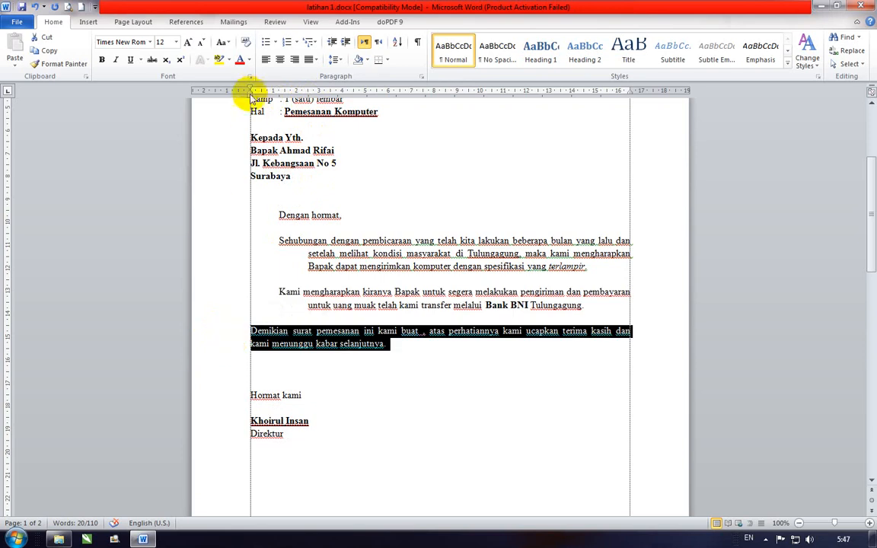
drag(249, 90, 309, 91)
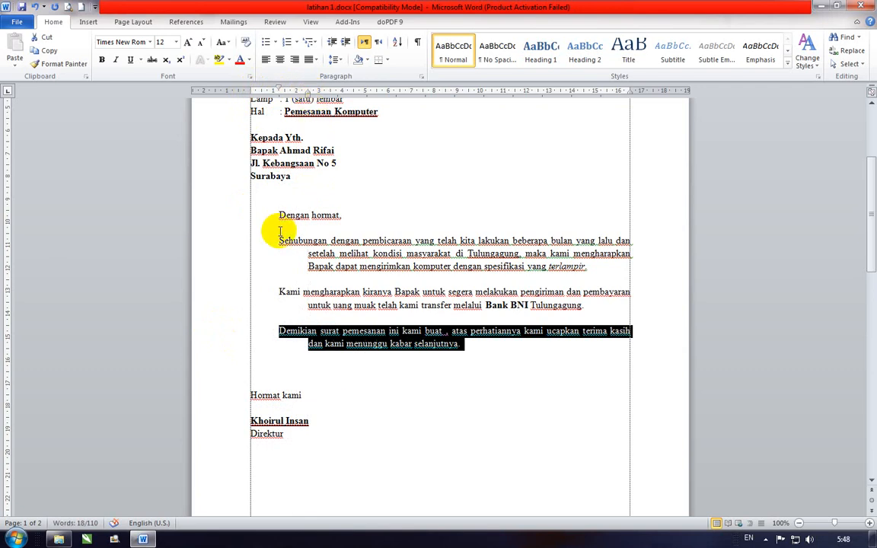
- Indent the closing block from "Hormat kami" to "Direktur" by about 1.25 cm
scroll(269, 241, down, 3)
drag(236, 283, 239, 315)
scroll(259, 228, up, 2)
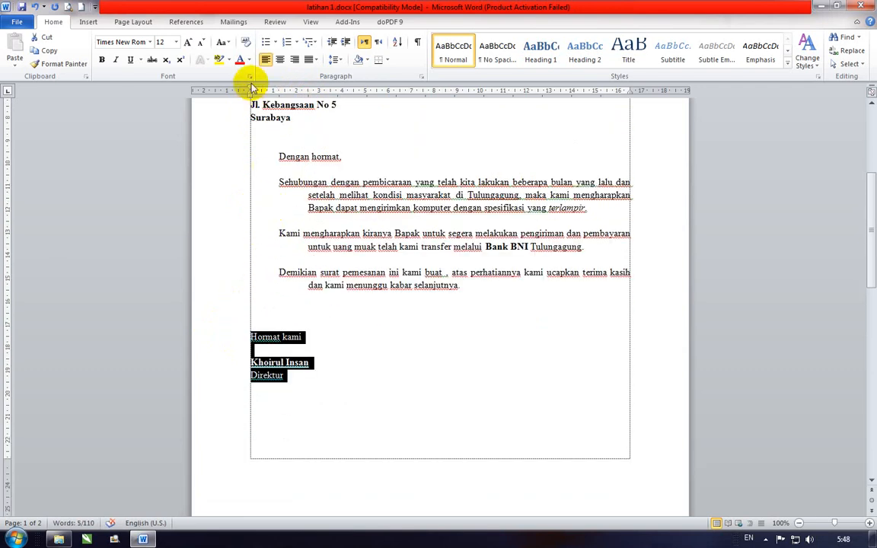
drag(251, 90, 281, 91)
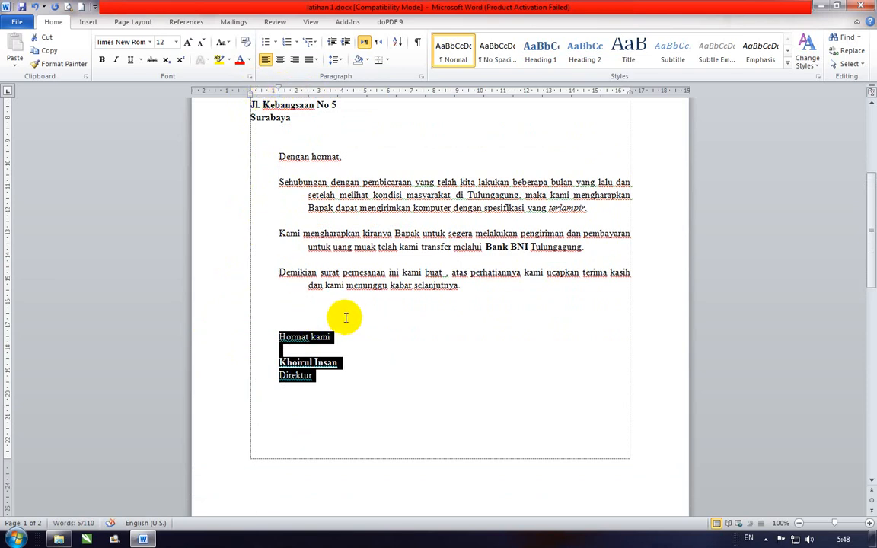
- Review the finished order letter's indents, alignment and letterhead line from the company heading down to the signature block
scroll(343, 313, up, 2)
scroll(347, 313, up, 4)
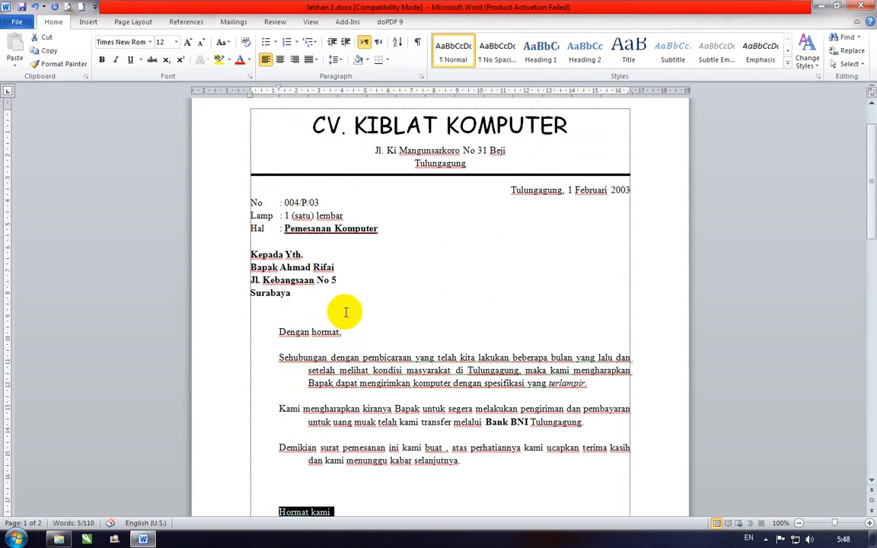
scroll(345, 312, down, 6)
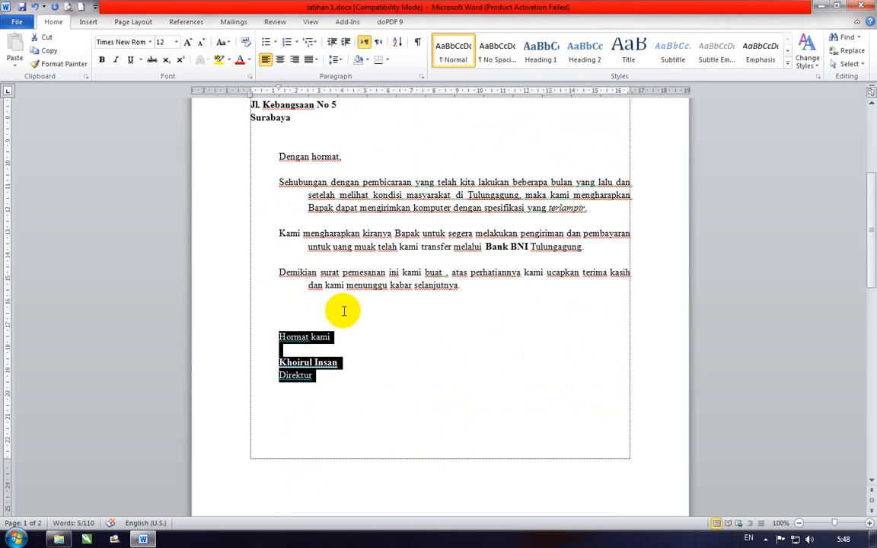
scroll(343, 312, down, 1)
scroll(335, 297, up, 5)
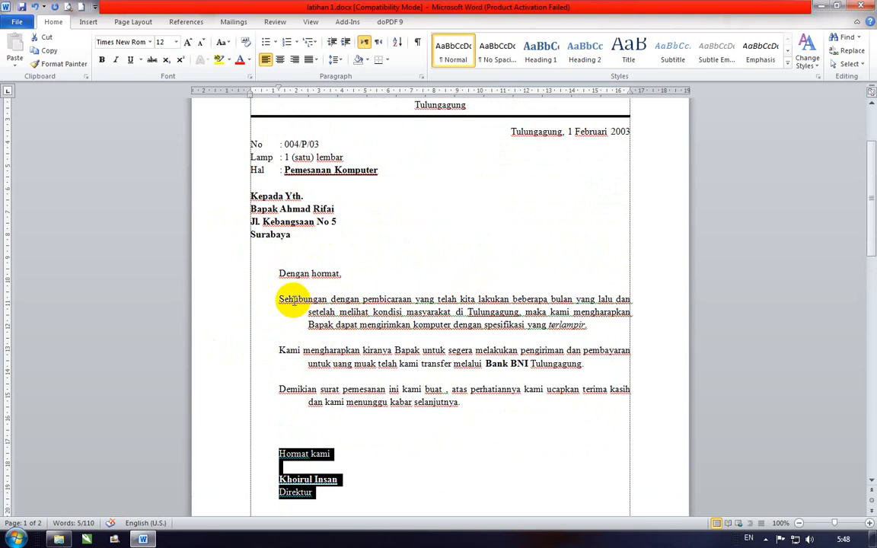
drag(280, 273, 336, 358)
click(332, 349)
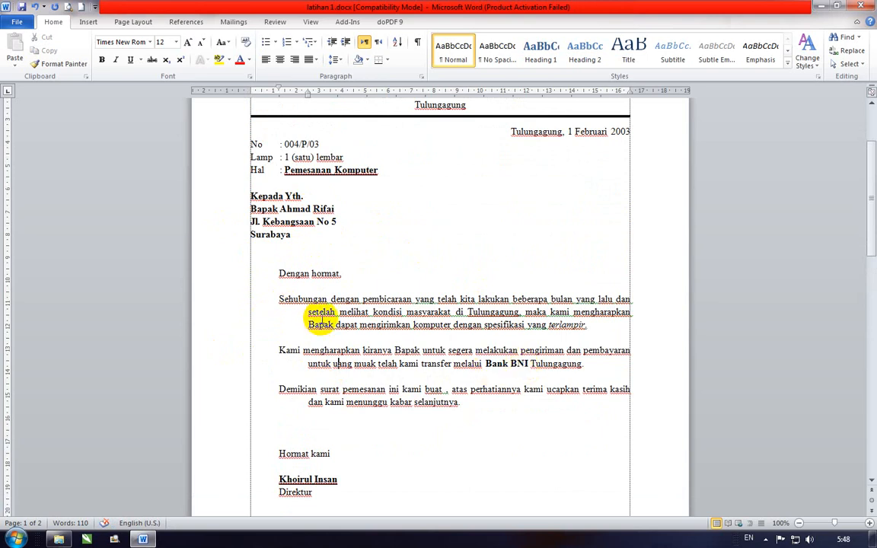
scroll(330, 320, down, 2)
scroll(329, 312, up, 4)
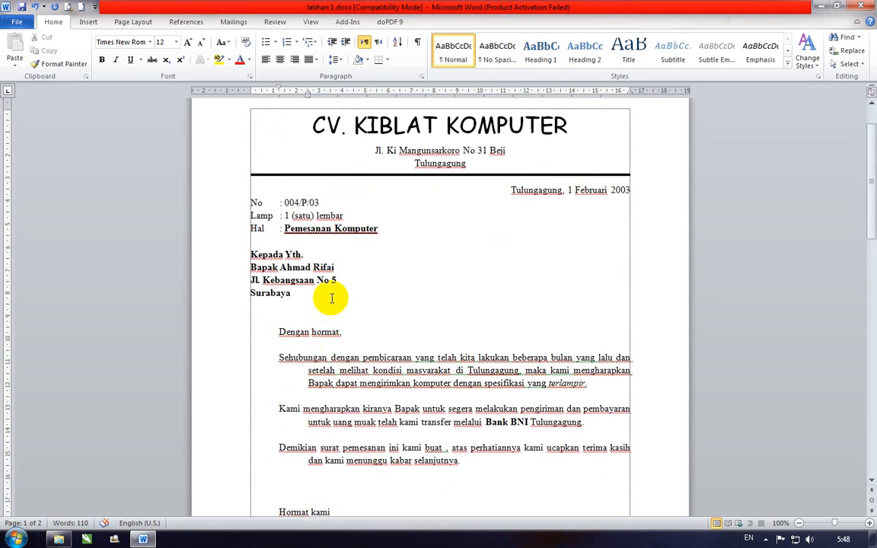
scroll(330, 297, down, 2)
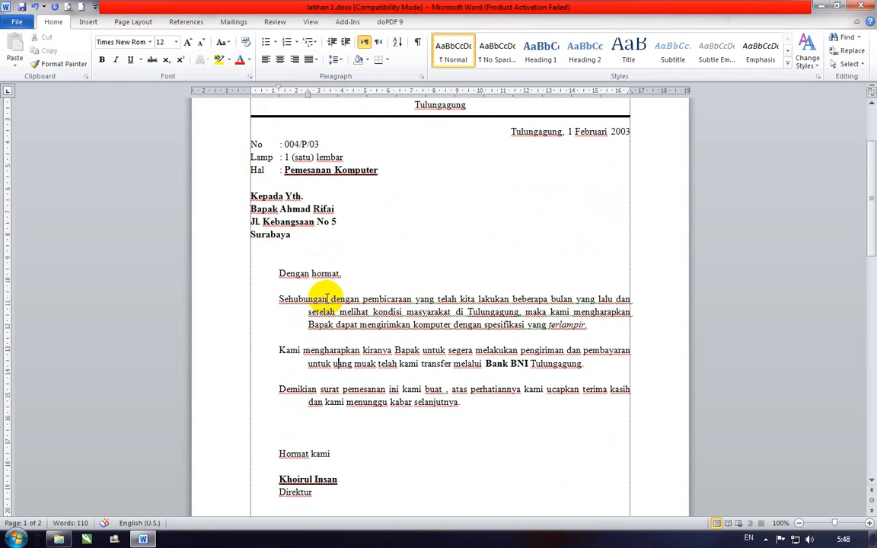
scroll(326, 294, down, 8)
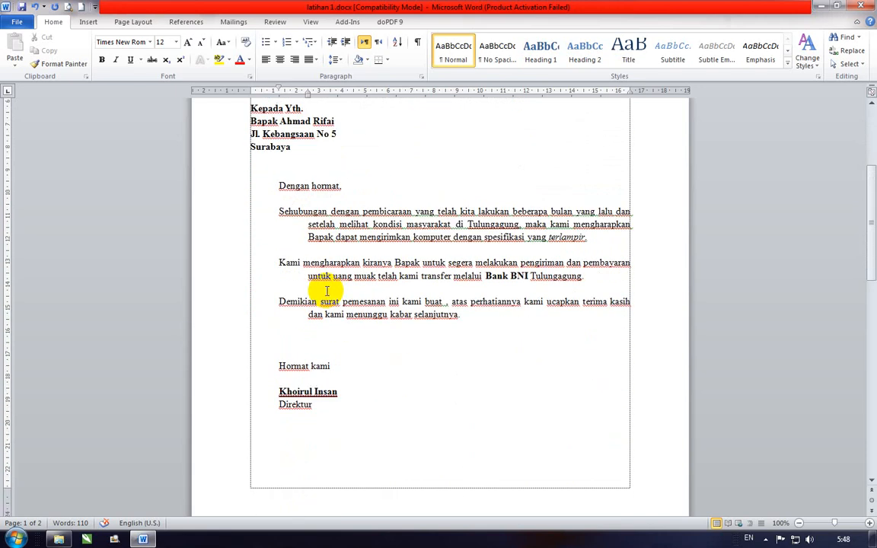
scroll(327, 296, up, 12)
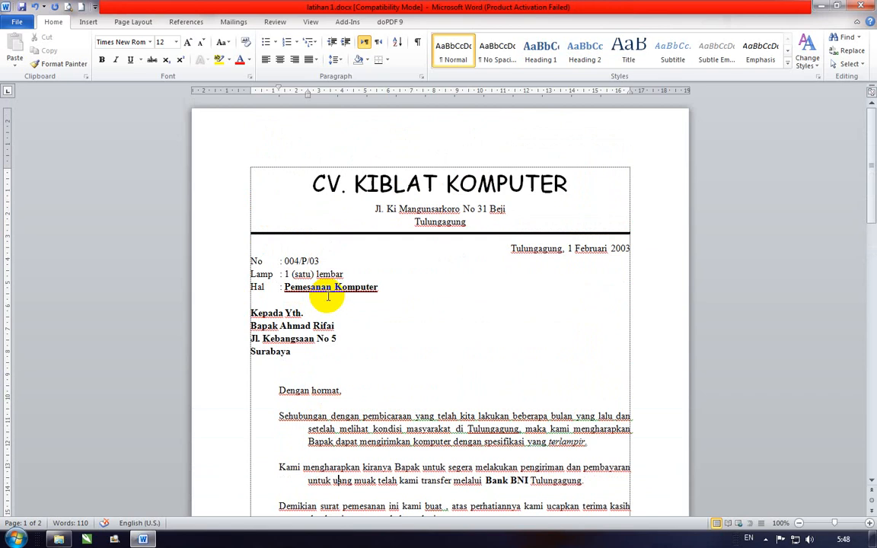
scroll(328, 296, down, 2)
scroll(328, 299, down, 3)
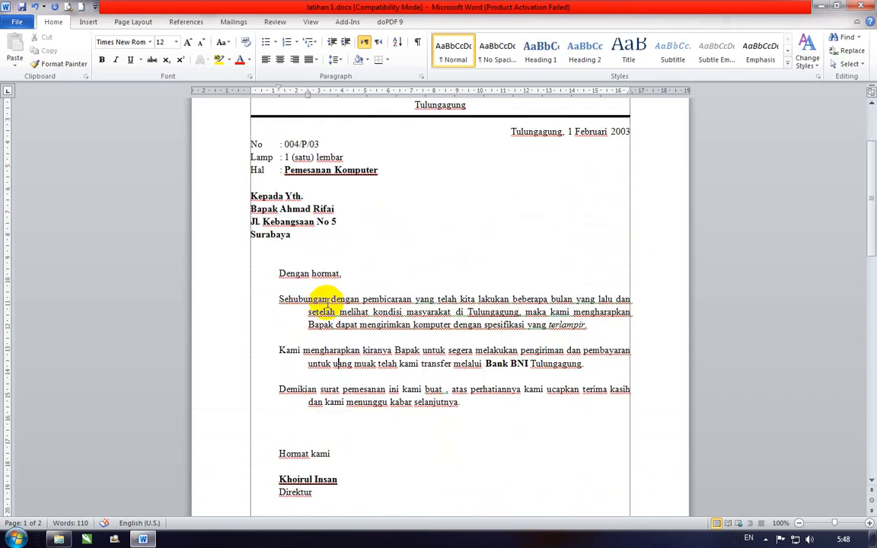
scroll(328, 304, down, 4)
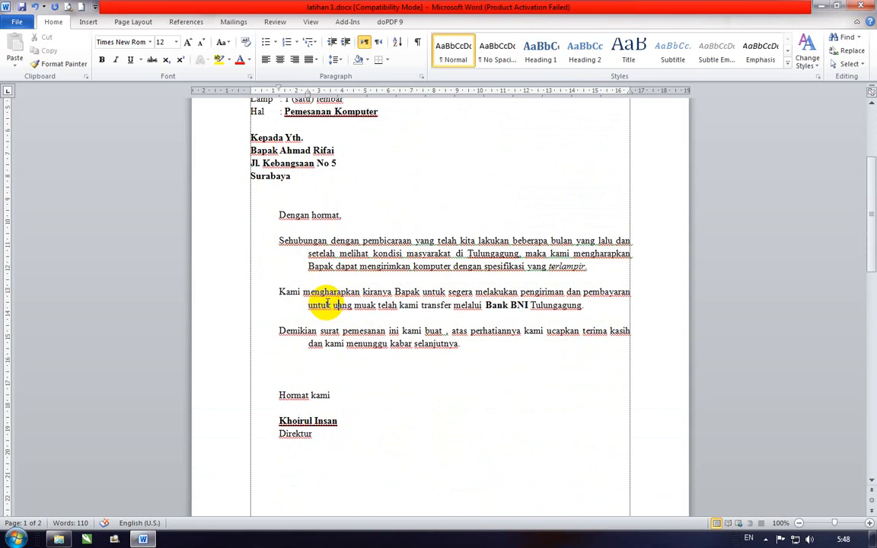
scroll(327, 303, down, 1)
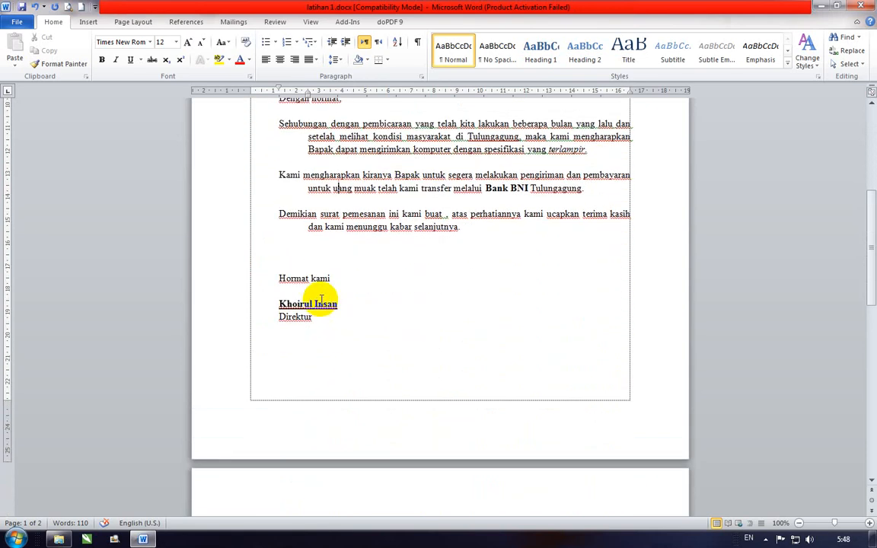
scroll(322, 299, up, 7)
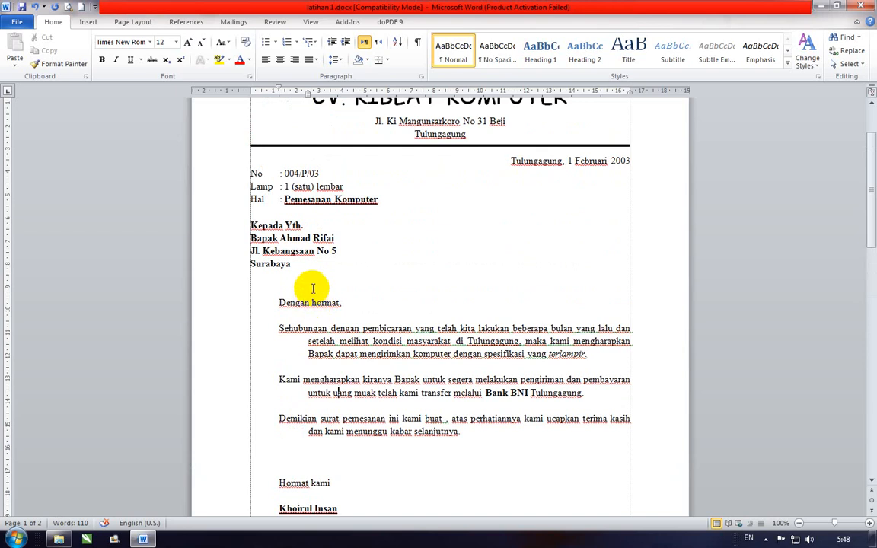
scroll(312, 288, down, 4)
scroll(324, 302, down, 4)
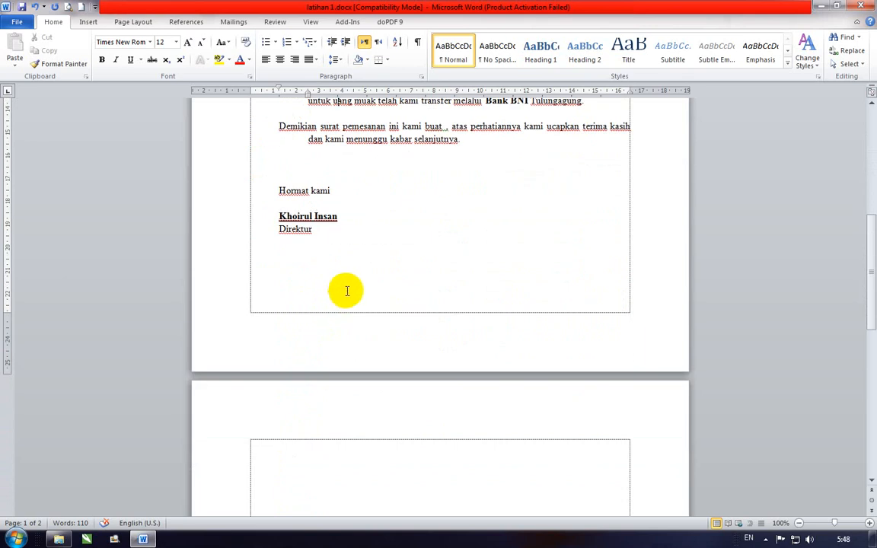
scroll(373, 270, down, 2)
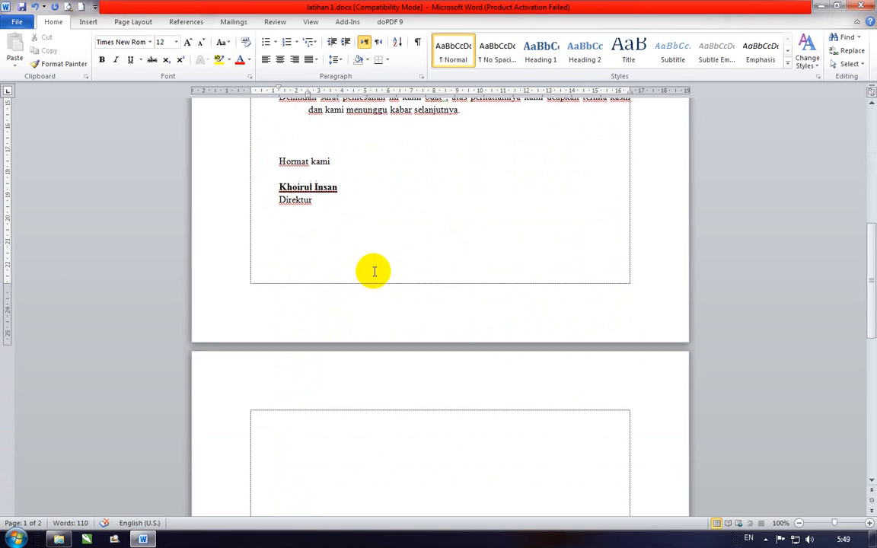
scroll(381, 233, up, 10)
scroll(380, 252, up, 2)
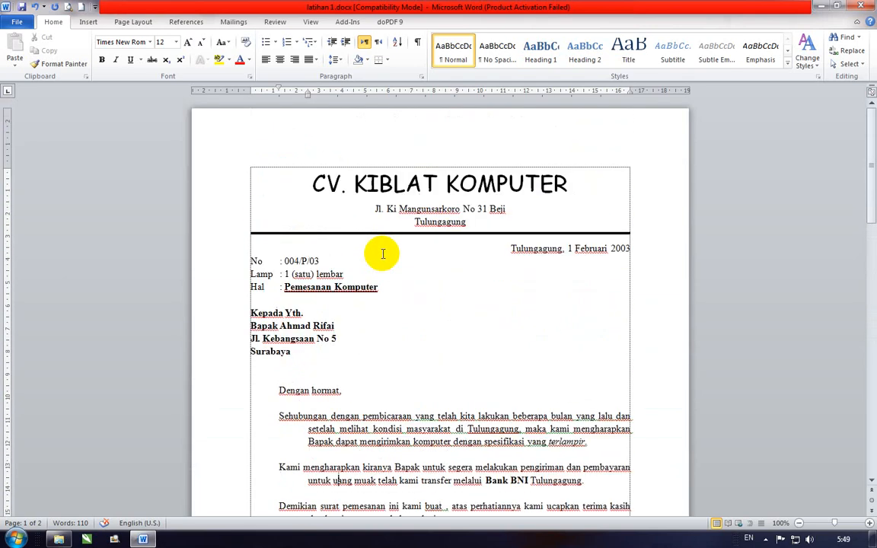
scroll(382, 231, down, 9)
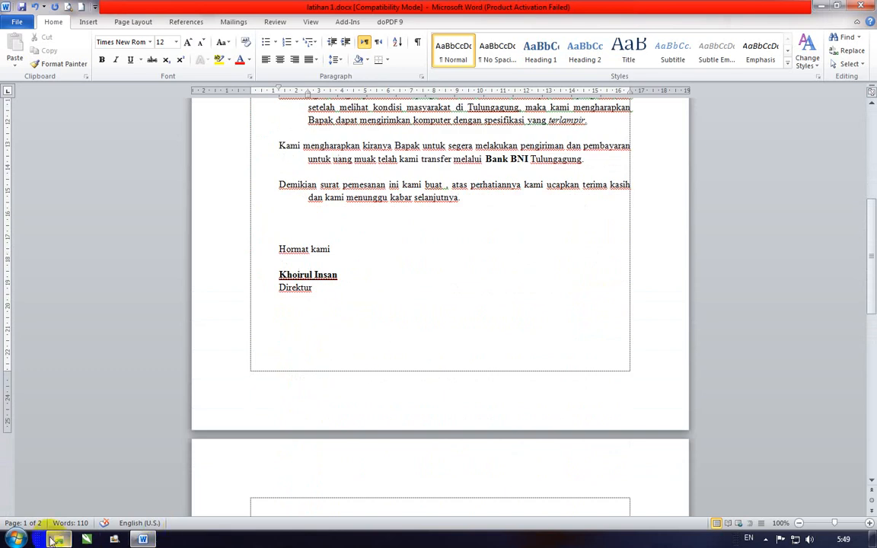
click(58, 539)
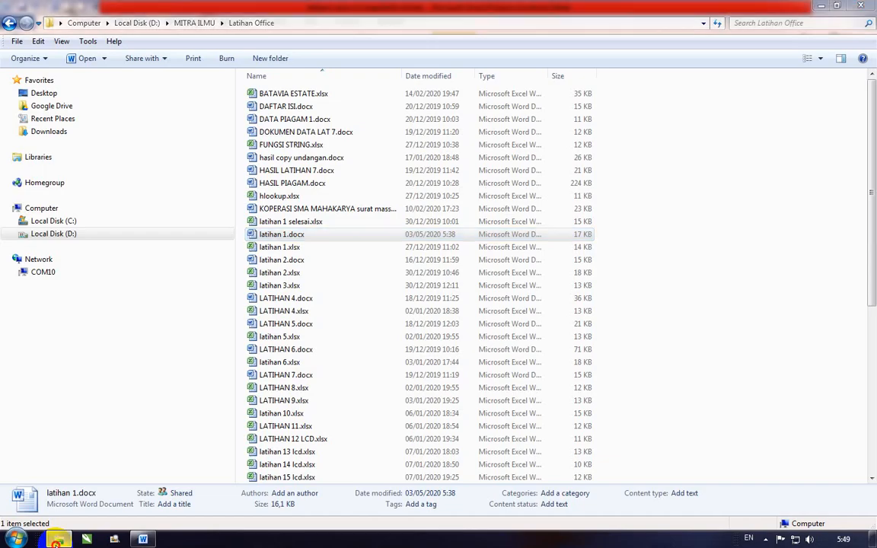
click(58, 539)
scroll(339, 293, up, 5)
scroll(339, 293, up, 3)
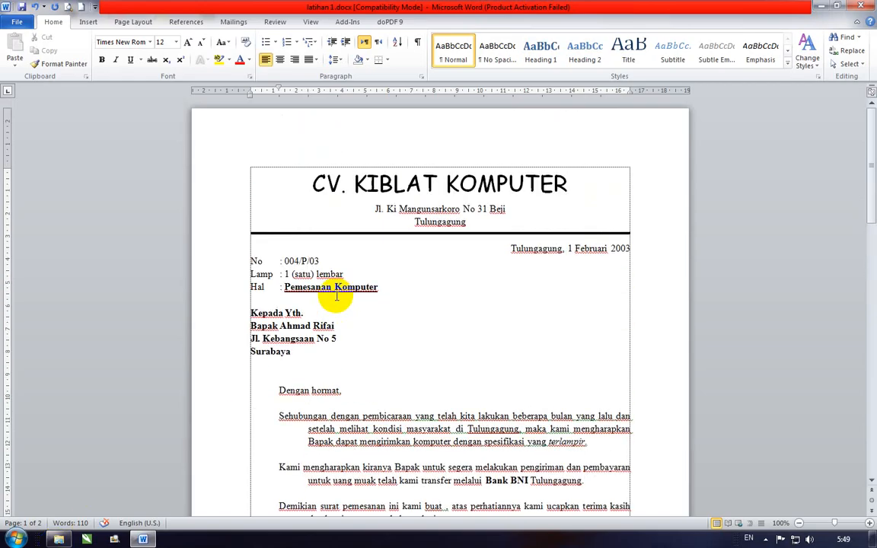
- Save the letter as the Word document latihan 1.docx in the Latihan Office folder under MITRA ILMU on drive D
click(17, 23)
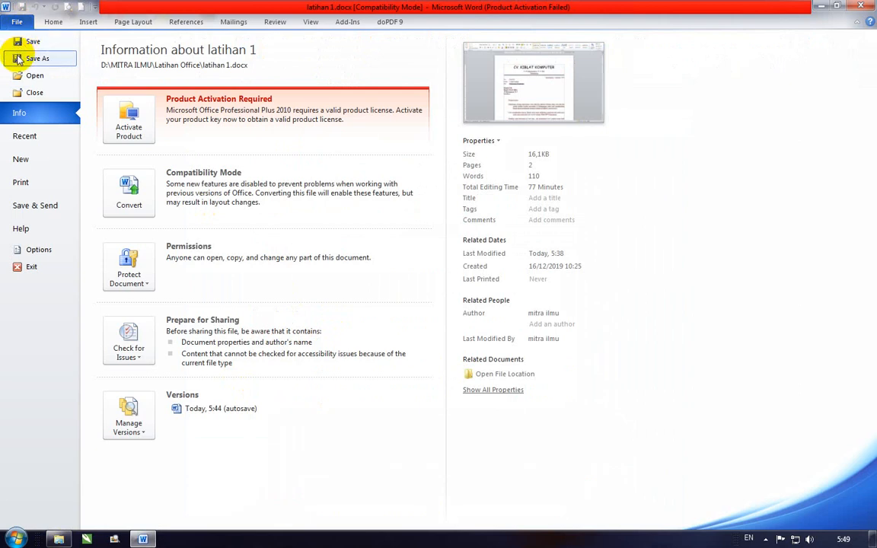
click(19, 59)
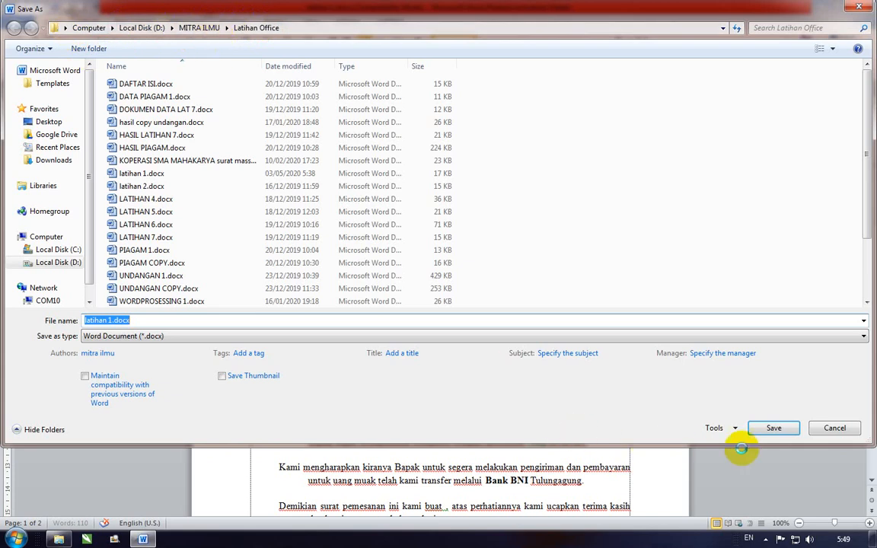
click(60, 263)
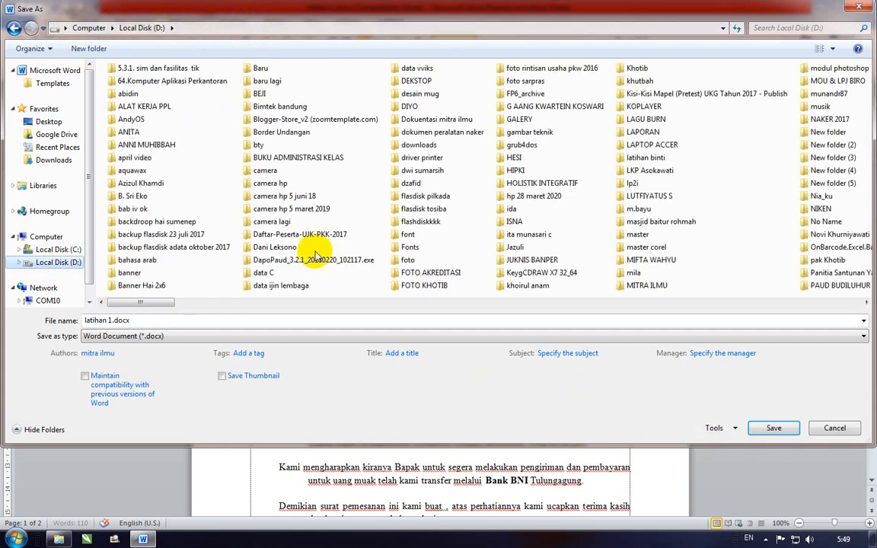
double_click(643, 285)
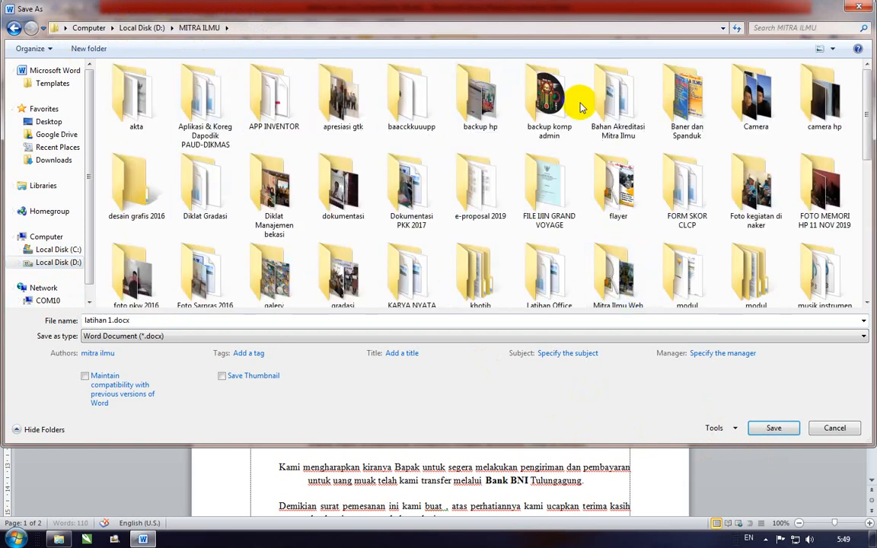
scroll(284, 196, down, 1)
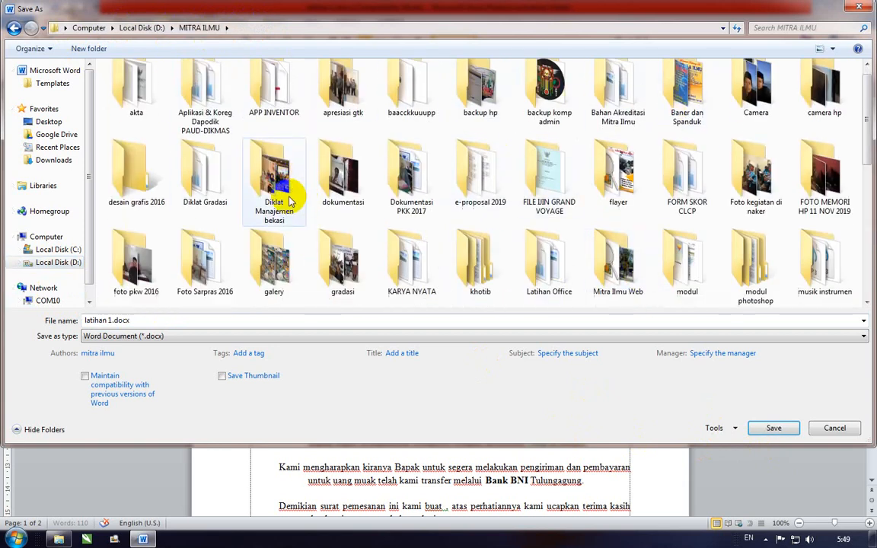
scroll(427, 220, down, 3)
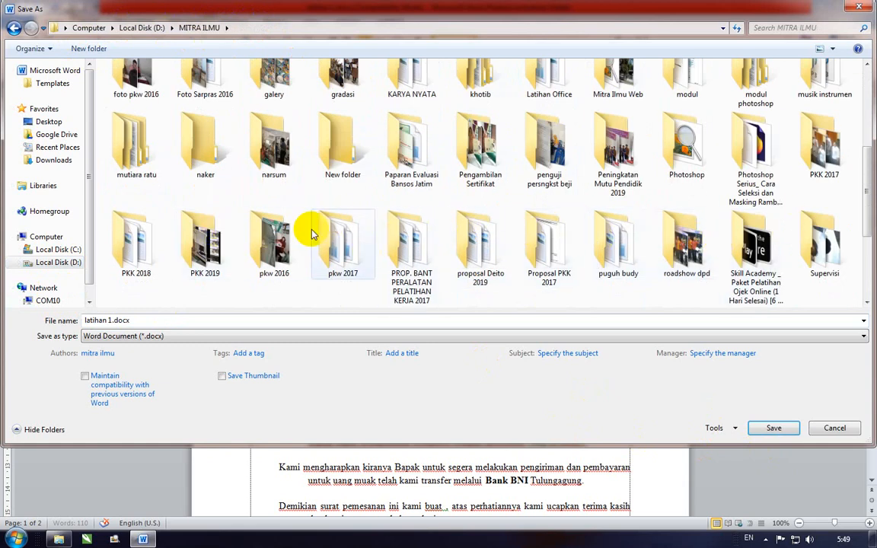
scroll(311, 235, down, 3)
scroll(463, 209, up, 2)
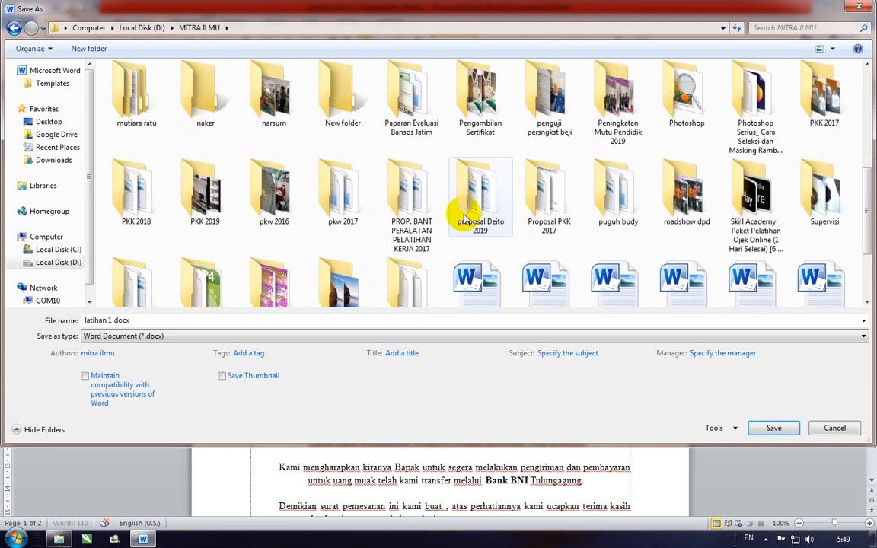
scroll(647, 215, up, 2)
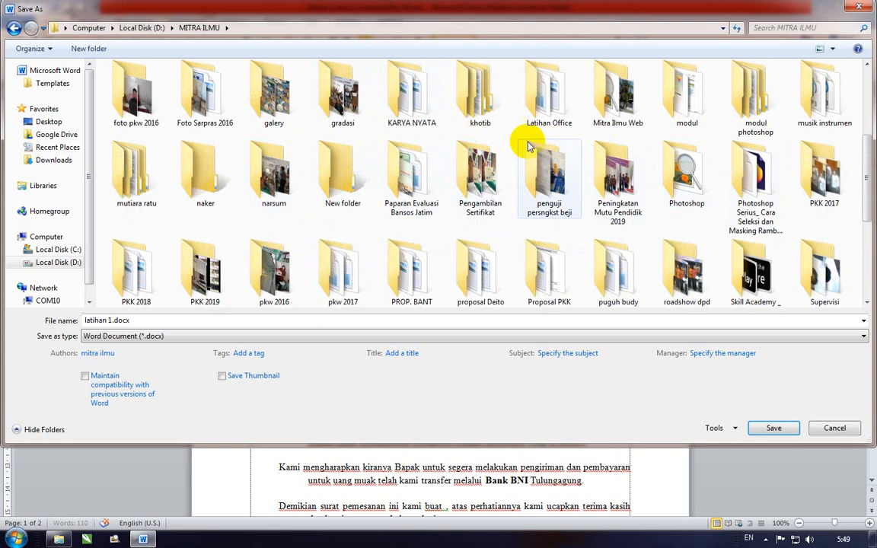
double_click(538, 115)
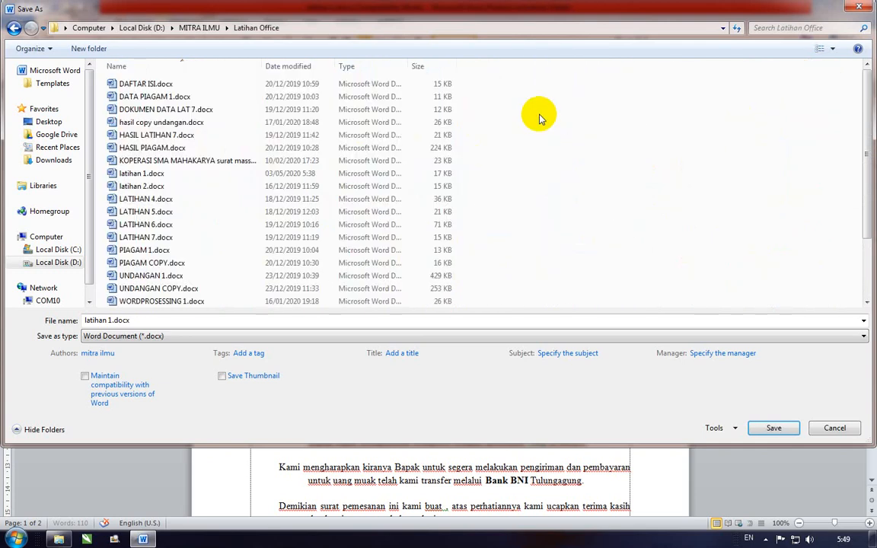
click(766, 429)
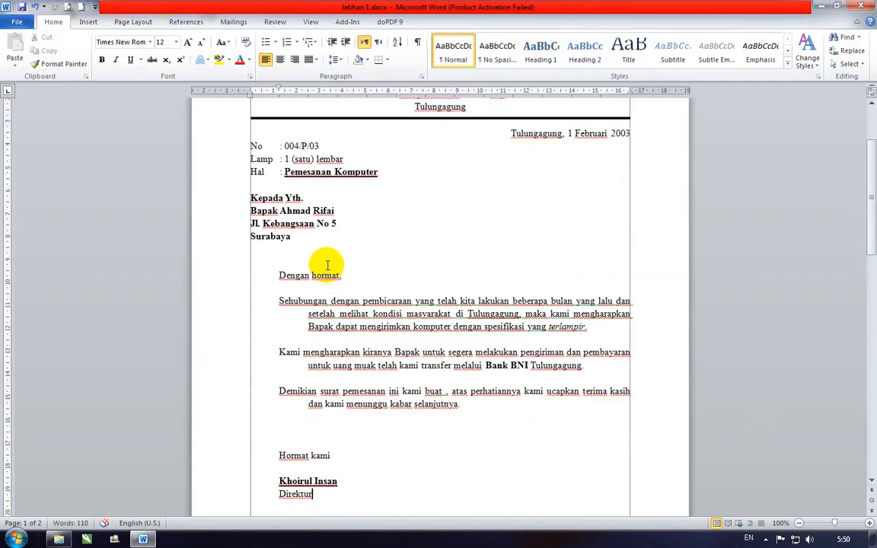
- Switch to File Explorer and open latihan 2.docx from the Latihan Office folder
scroll(320, 240, down, 6)
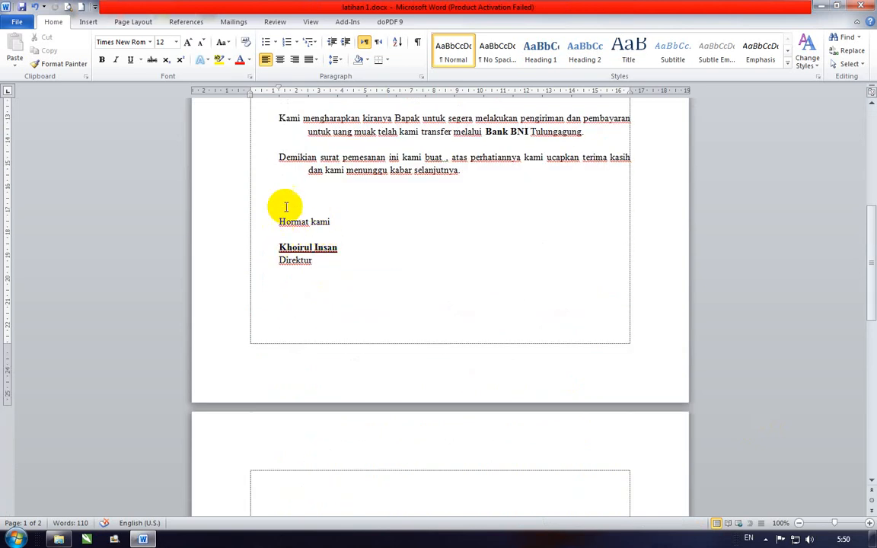
click(69, 539)
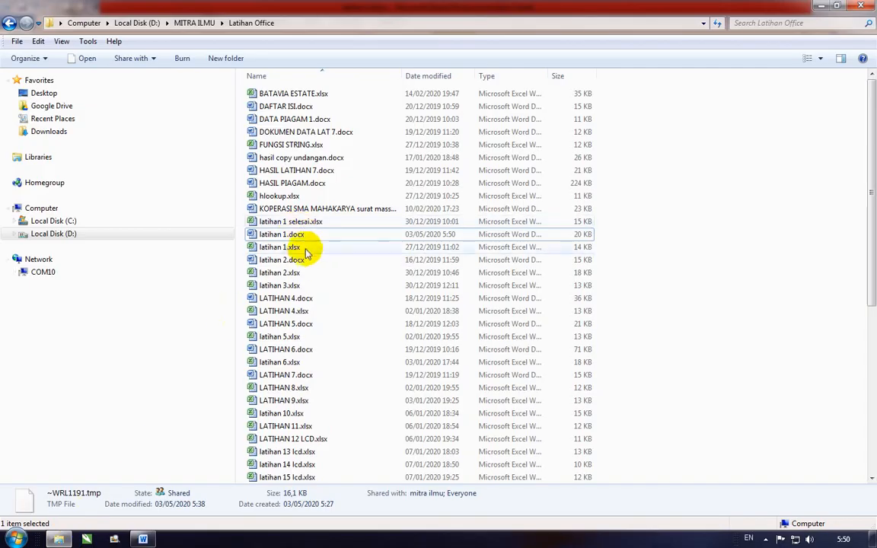
double_click(283, 261)
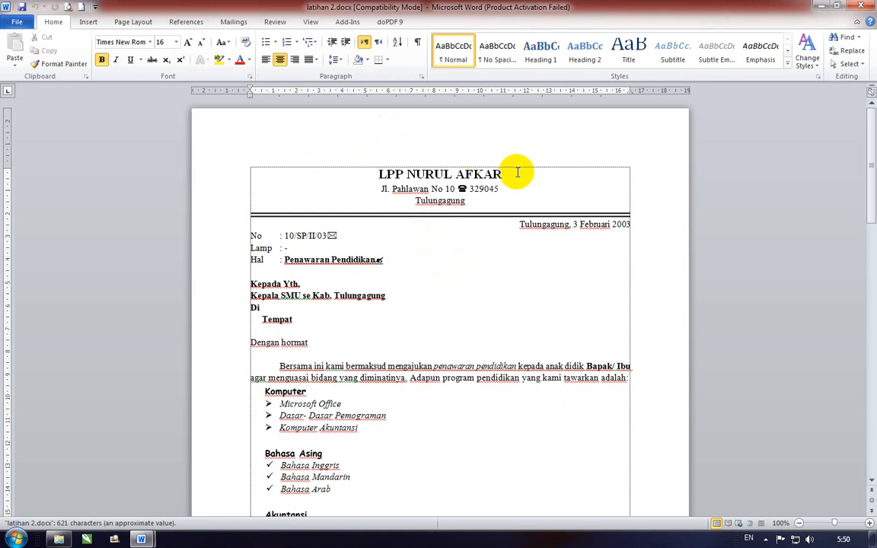
- Delete the telephone symbol in the letterhead address, the envelope symbol on the "No" line and the symbol after "Penawaran Pendidikan"
click(468, 189)
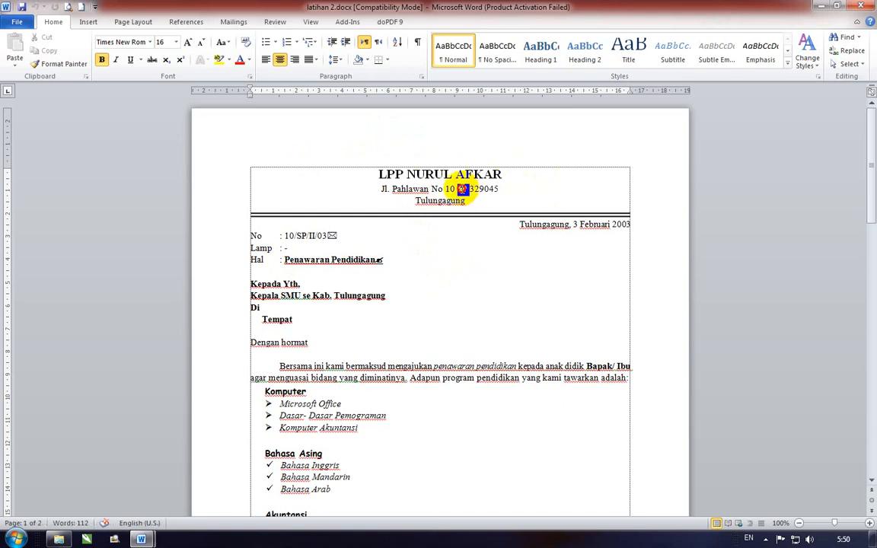
key(Delete)
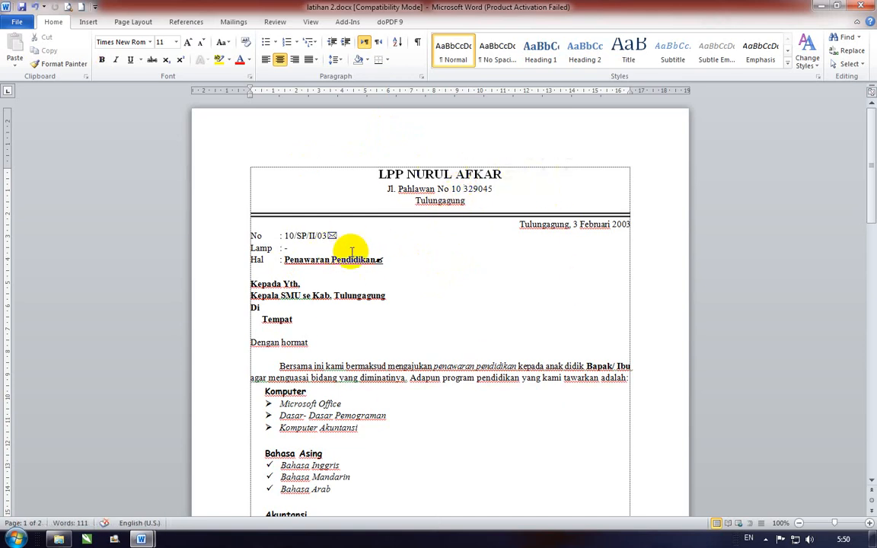
key(Delete)
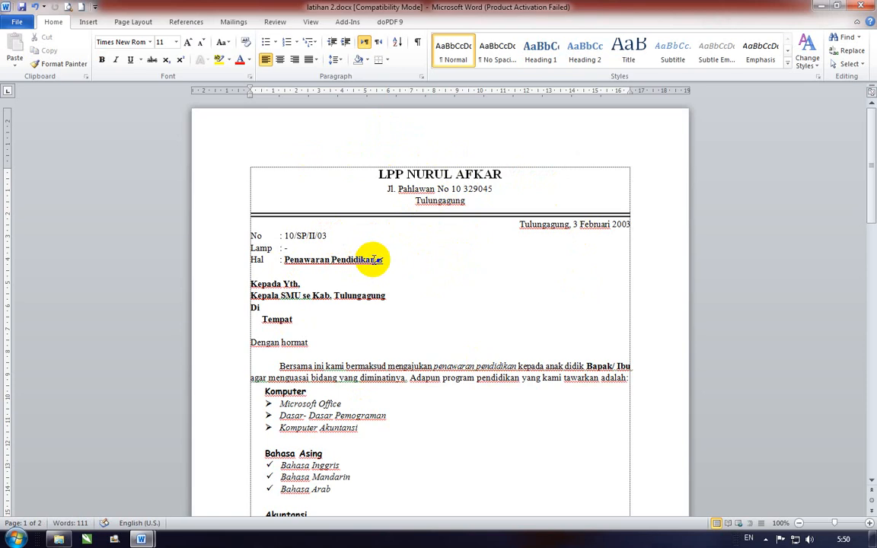
key(Delete)
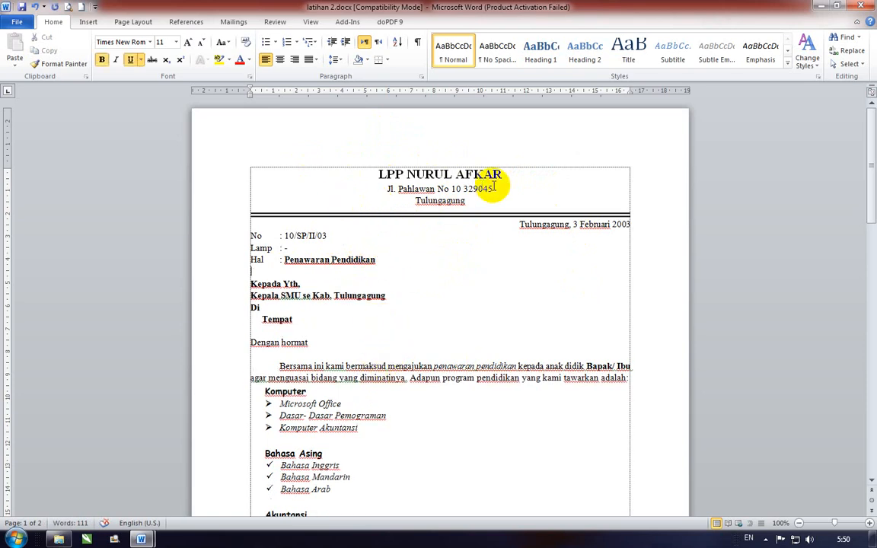
- Open the full symbol selection for an insertion just before the phone number in the letterhead address
scroll(275, 385, down, 5)
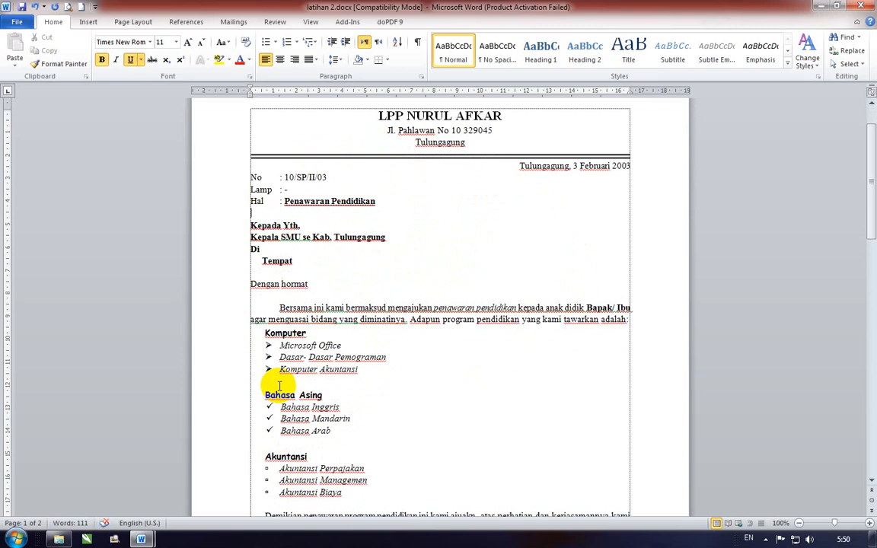
scroll(386, 358, down, 3)
scroll(544, 373, up, 5)
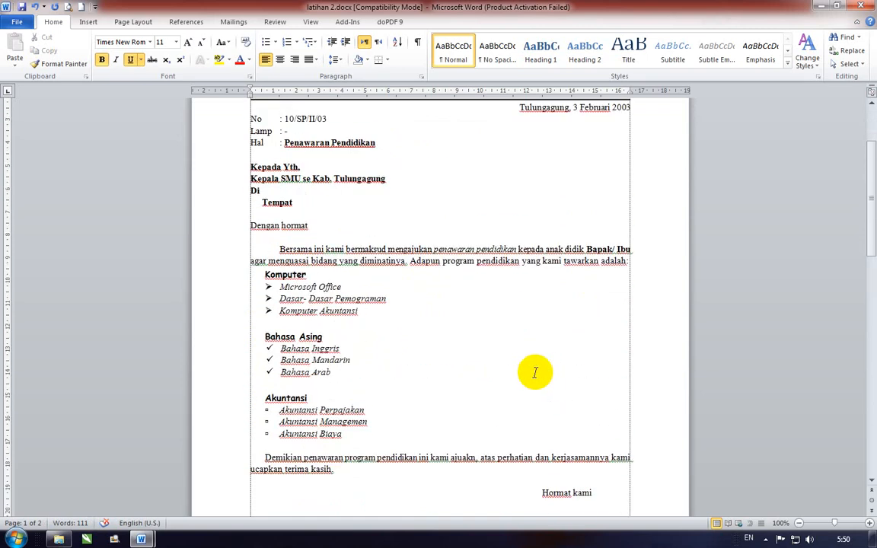
scroll(516, 370, up, 3)
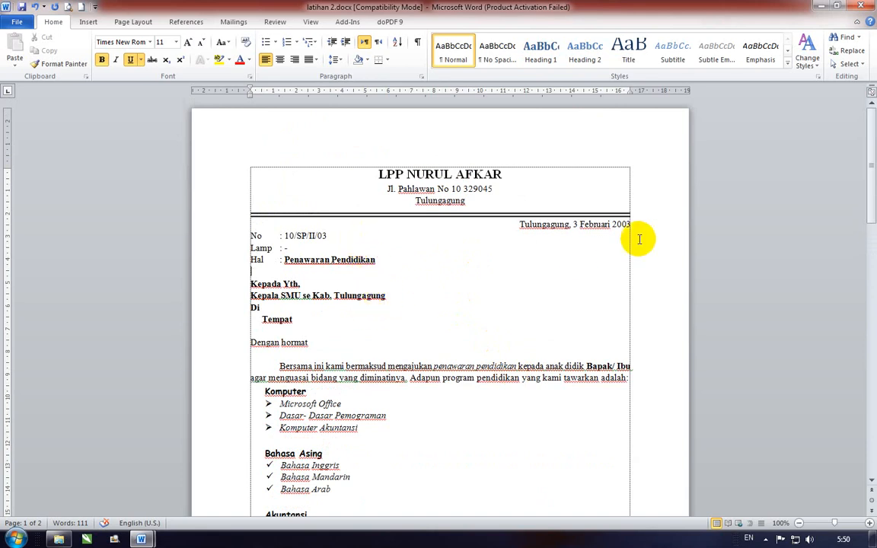
click(462, 190)
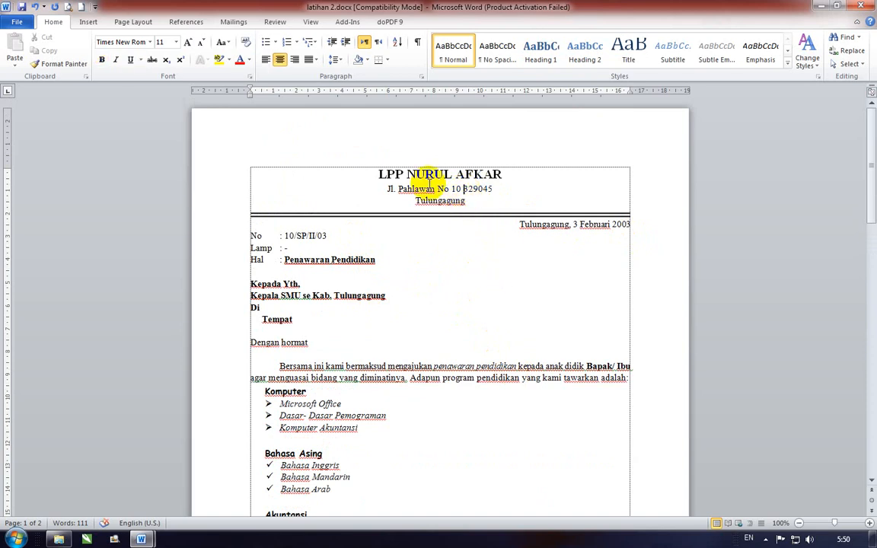
click(88, 21)
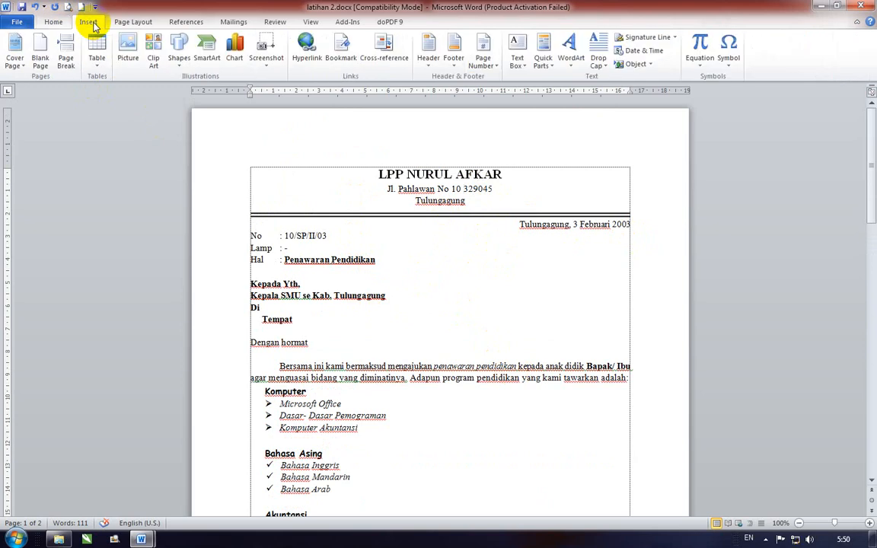
click(727, 62)
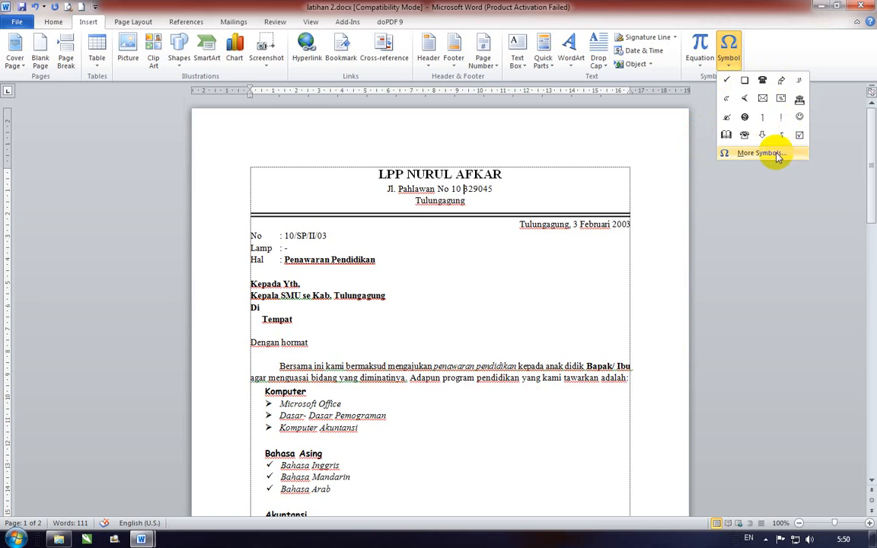
click(749, 155)
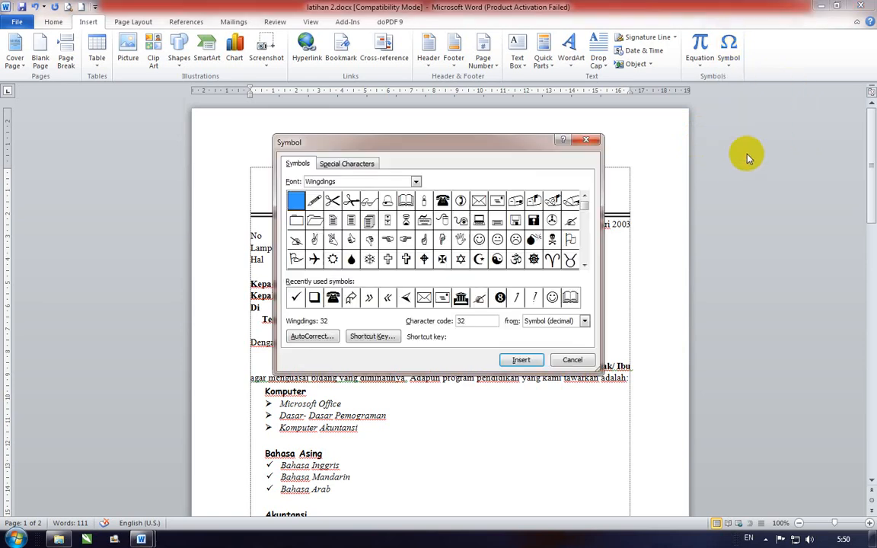
- Browse the characters available in the (normal text) font, from Basic Latin to the combining diacritical marks
click(416, 184)
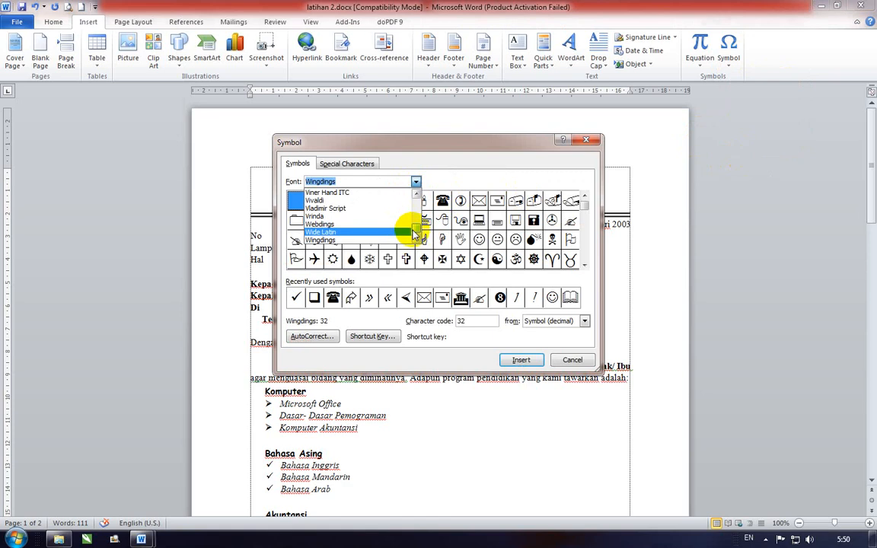
drag(420, 232, 417, 190)
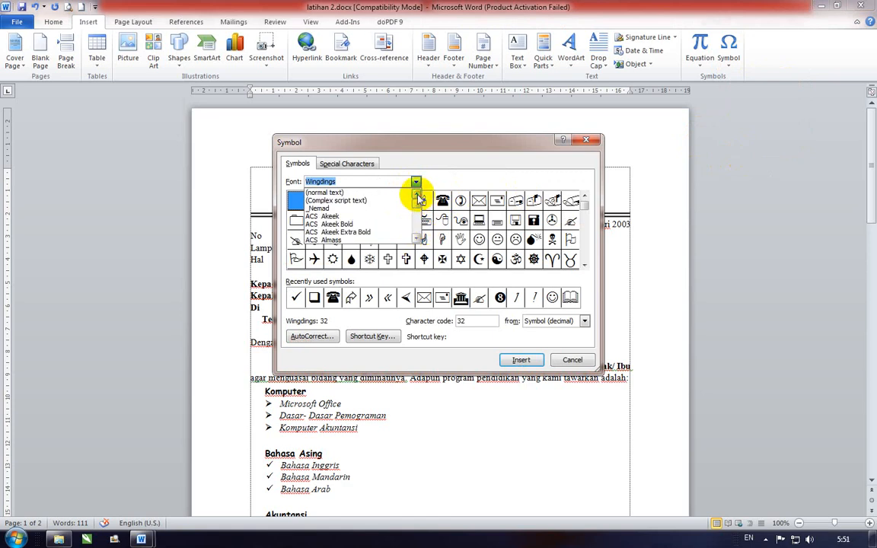
click(363, 193)
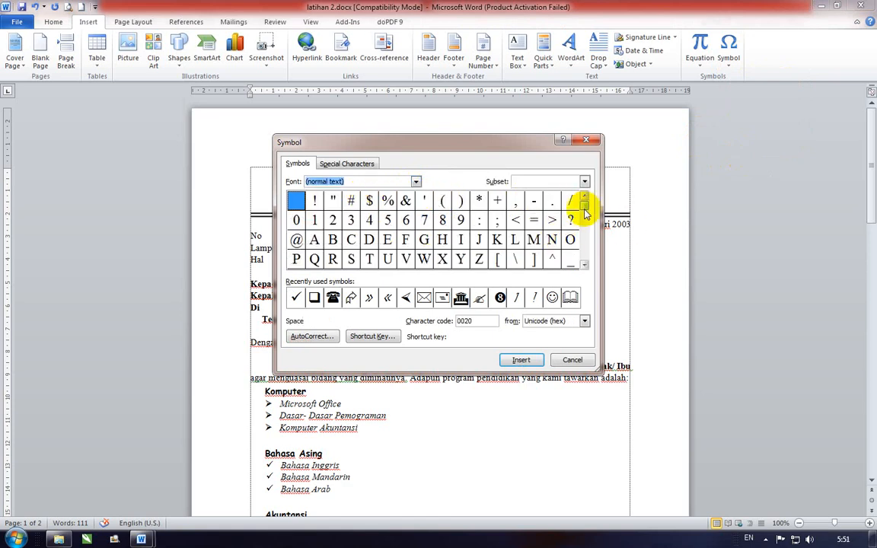
scroll(583, 236, down, 8)
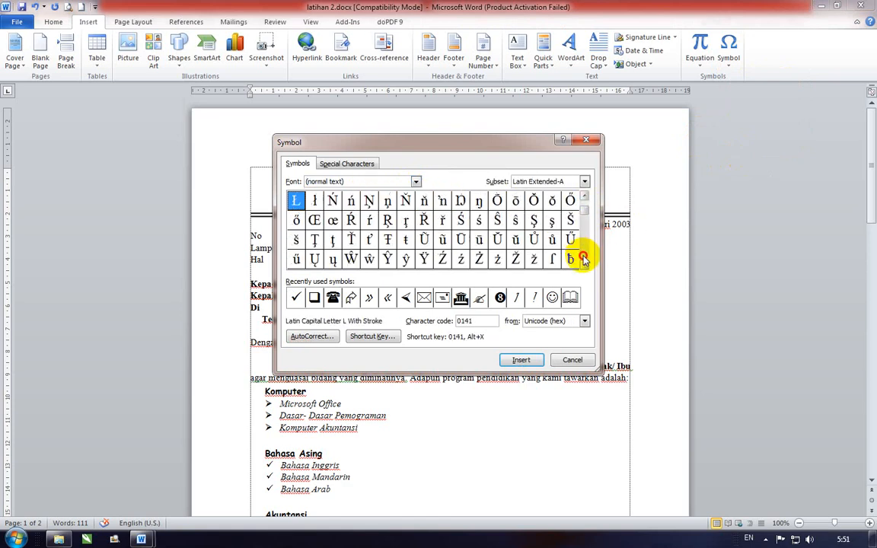
scroll(583, 261, down, 6)
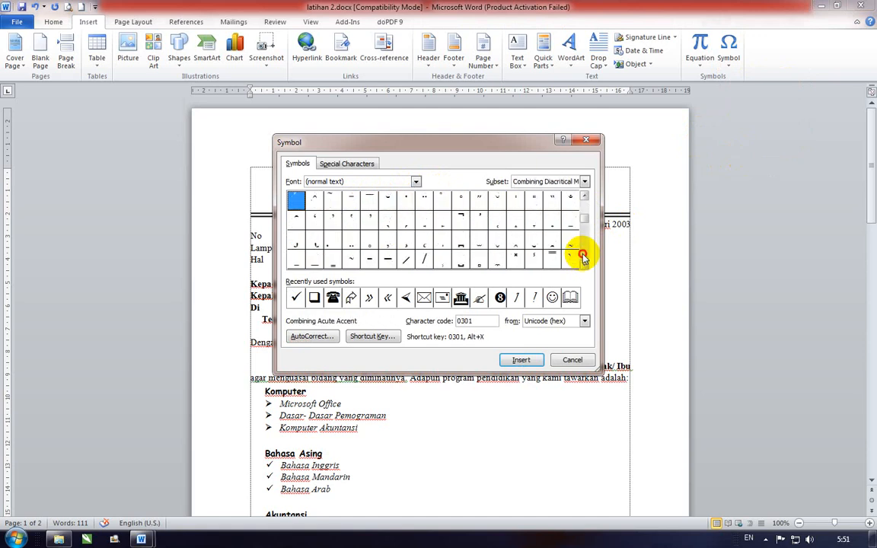
scroll(583, 210, up, 3)
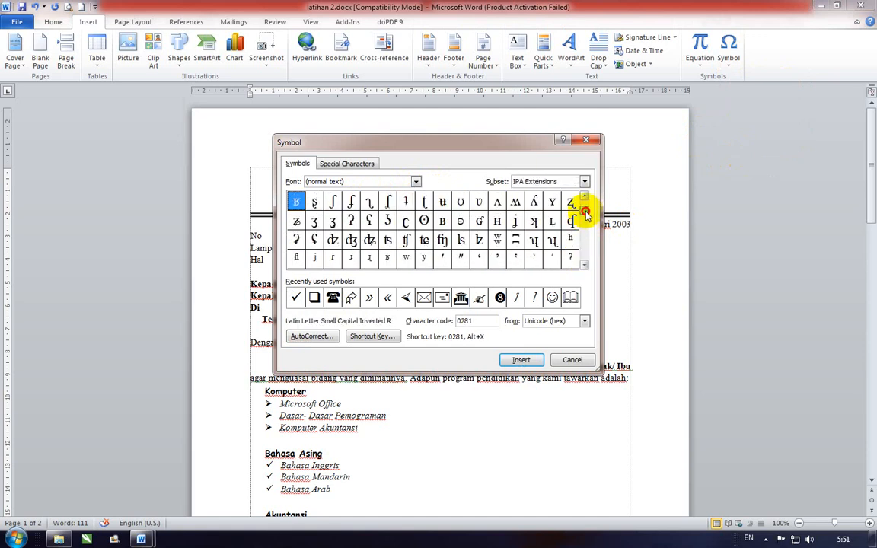
drag(587, 215, 583, 202)
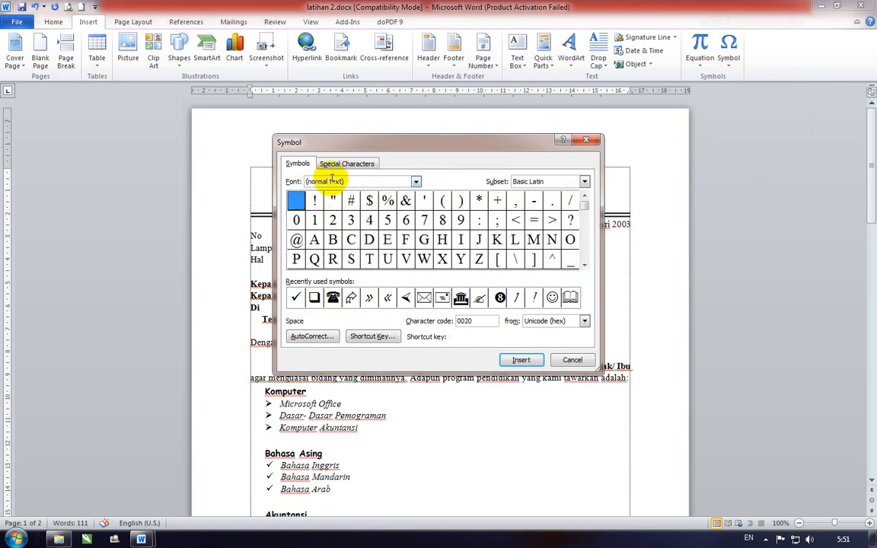
- Insert the Wingdings telephone symbol (character code 40) before the letterhead phone number, separated from it by a space
click(416, 181)
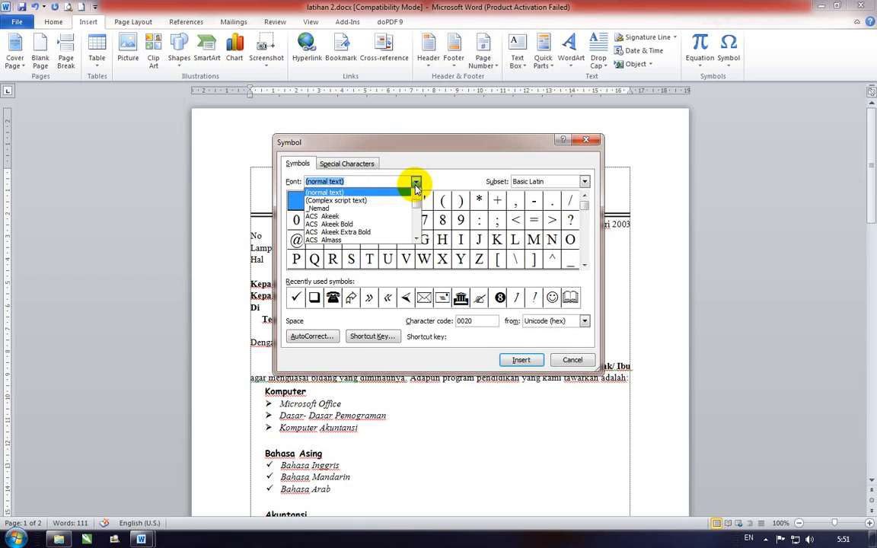
click(417, 240)
drag(417, 203, 420, 232)
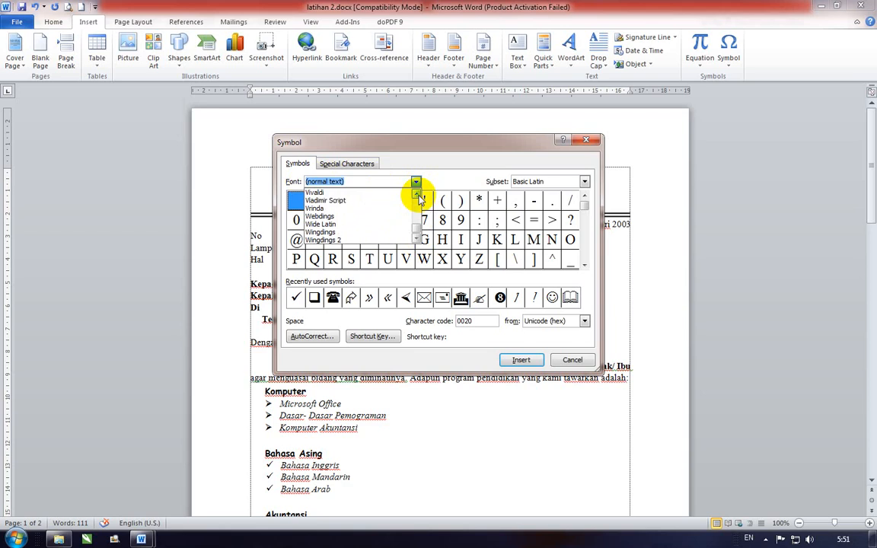
click(320, 232)
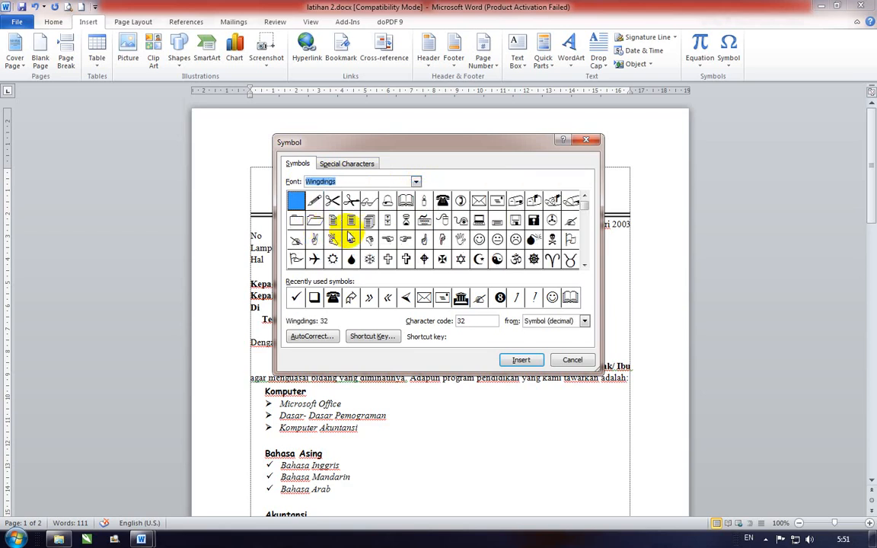
click(442, 201)
click(521, 359)
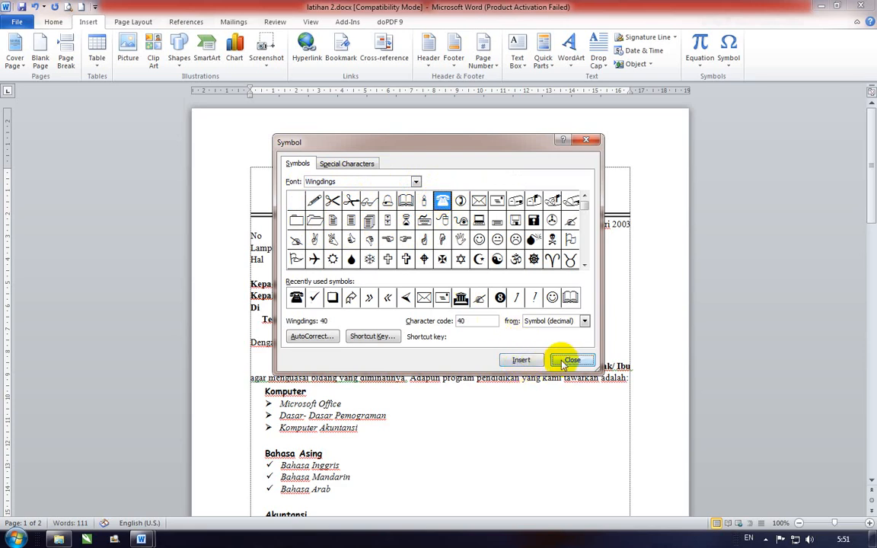
click(569, 361)
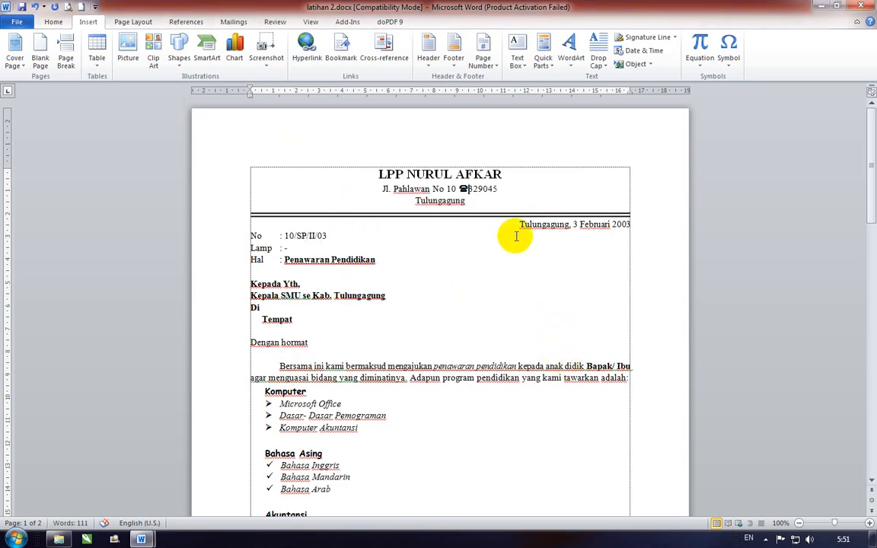
drag(458, 189, 468, 190)
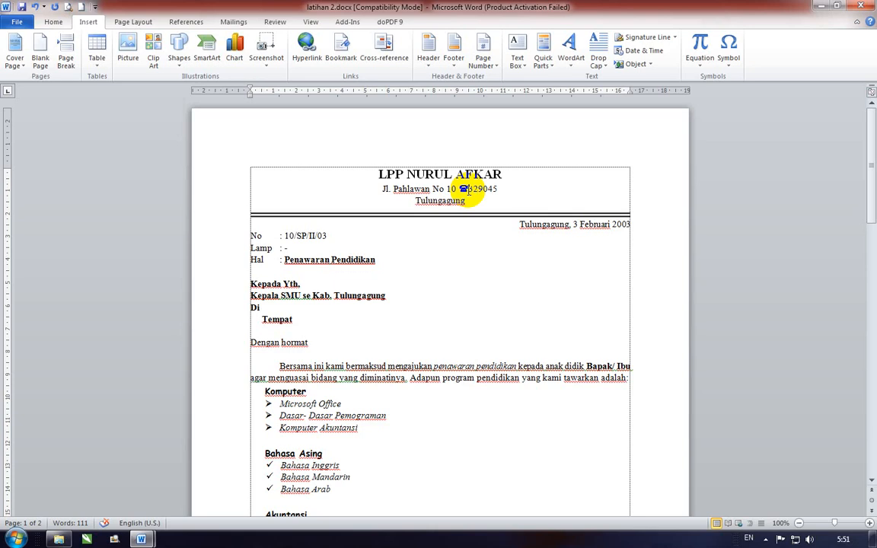
click(470, 194)
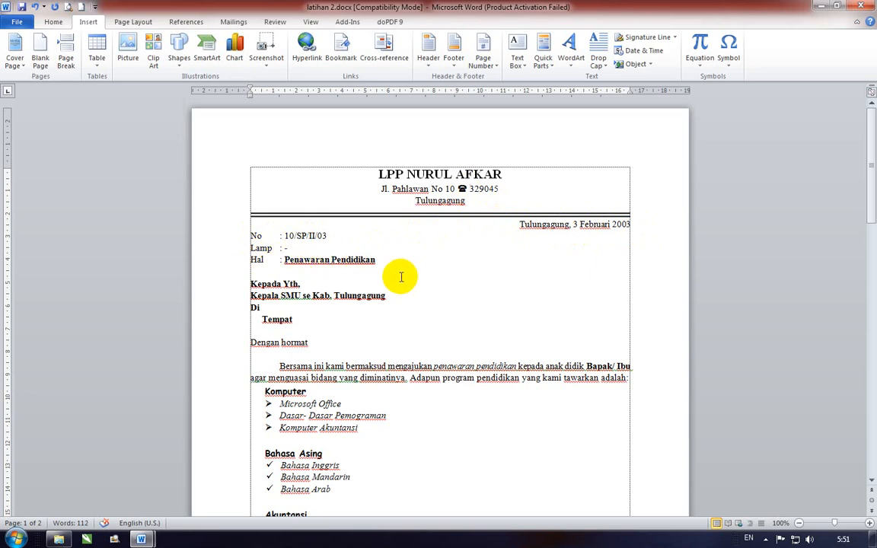
- Insert the Wingdings envelope symbol (character code 42) after "Penawaran Pendidikan" on the Hal line, preceded by a space
scroll(365, 258, down, 2)
scroll(295, 275, down, 1)
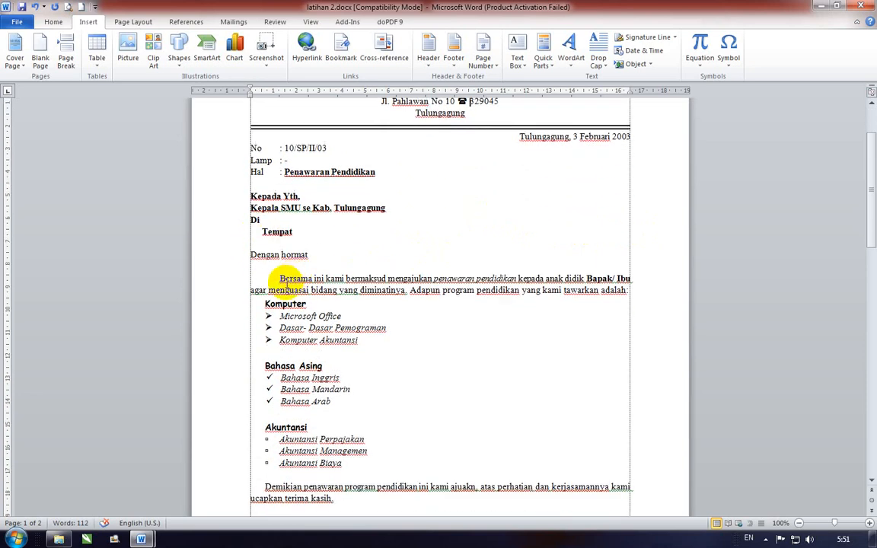
scroll(294, 279, down, 1)
scroll(297, 294, up, 2)
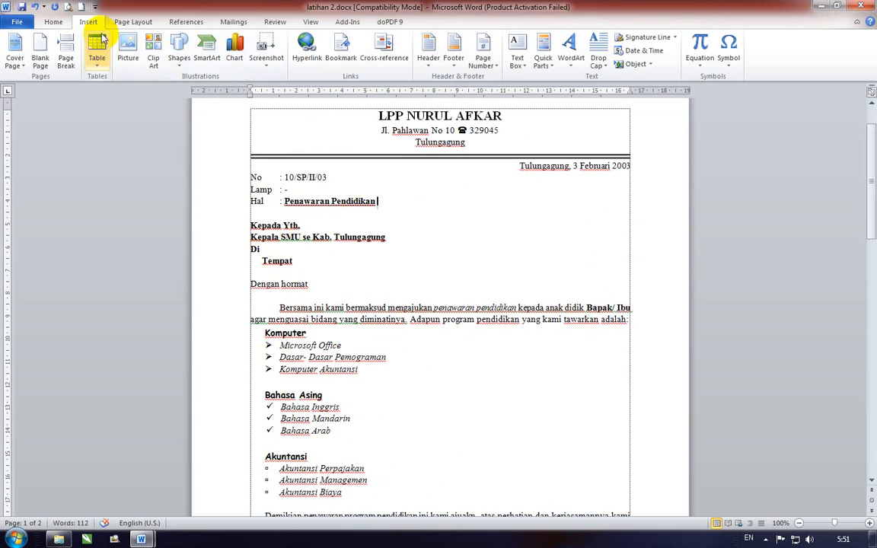
click(728, 56)
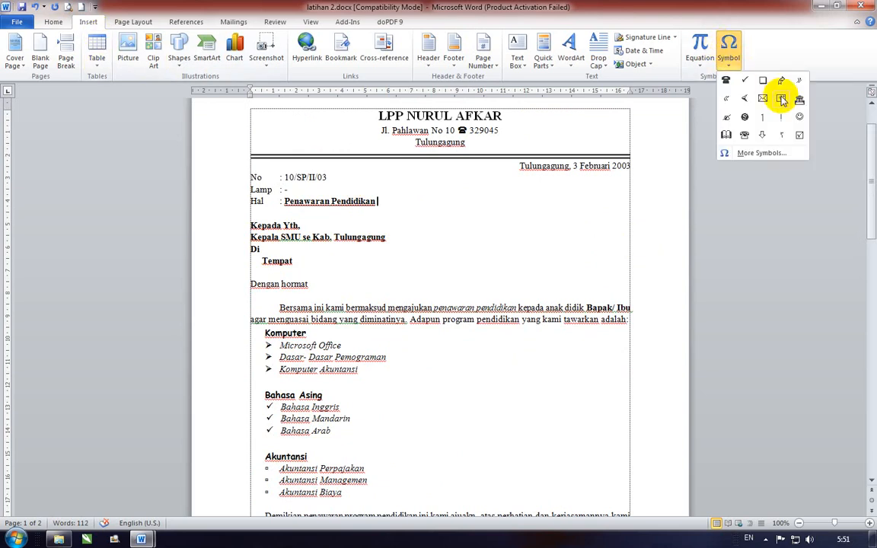
click(763, 153)
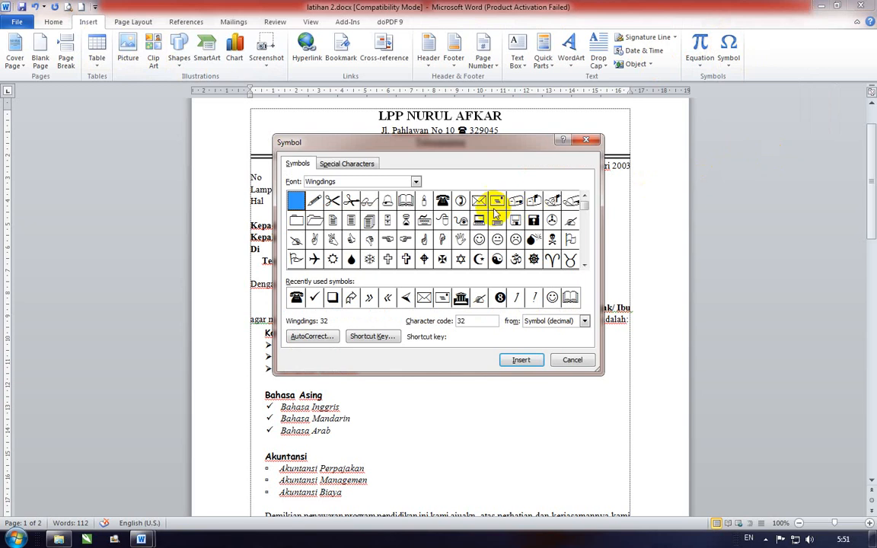
click(478, 199)
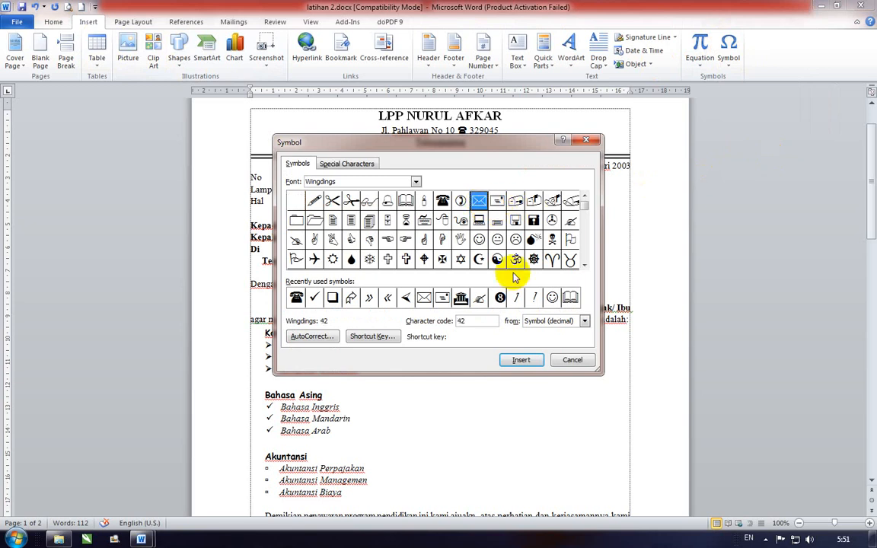
click(522, 361)
click(571, 361)
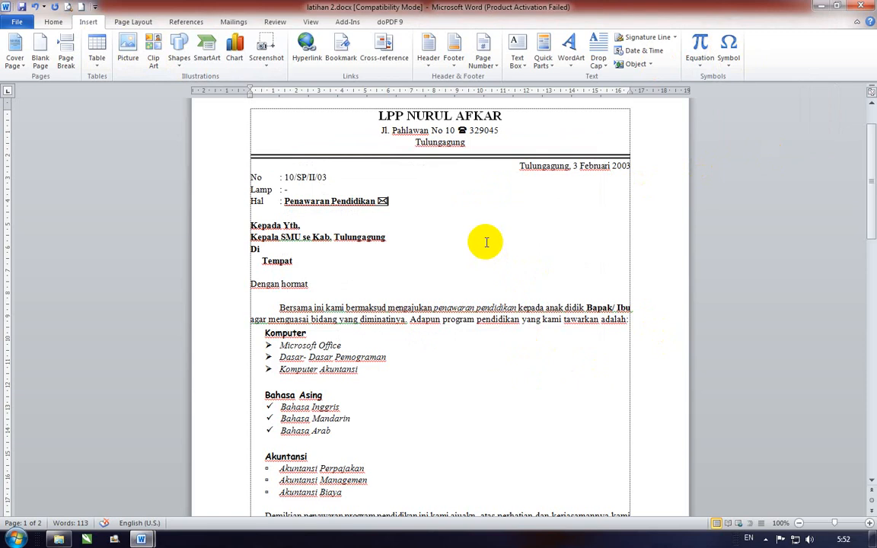
- Insert the Wingdings smiley face symbol (character code 74) after "Kepada Yth." in the recipient block
click(303, 225)
click(731, 66)
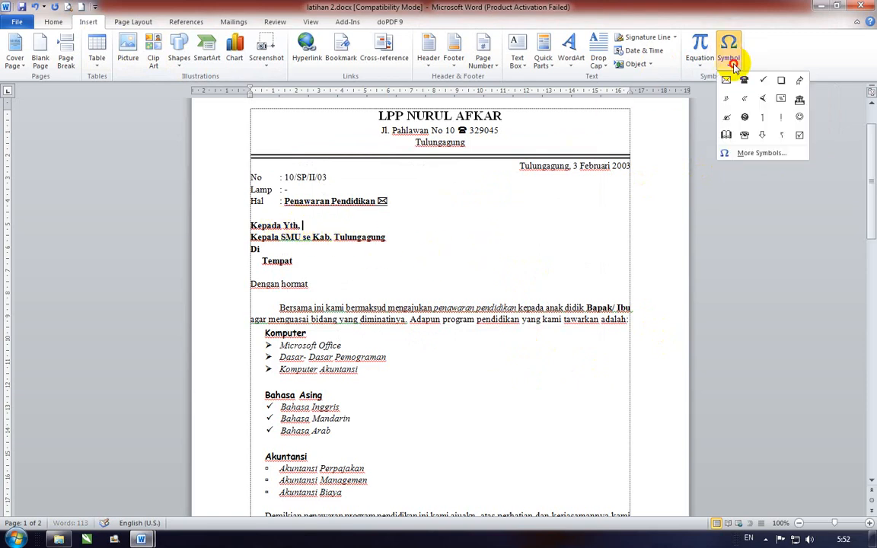
click(735, 152)
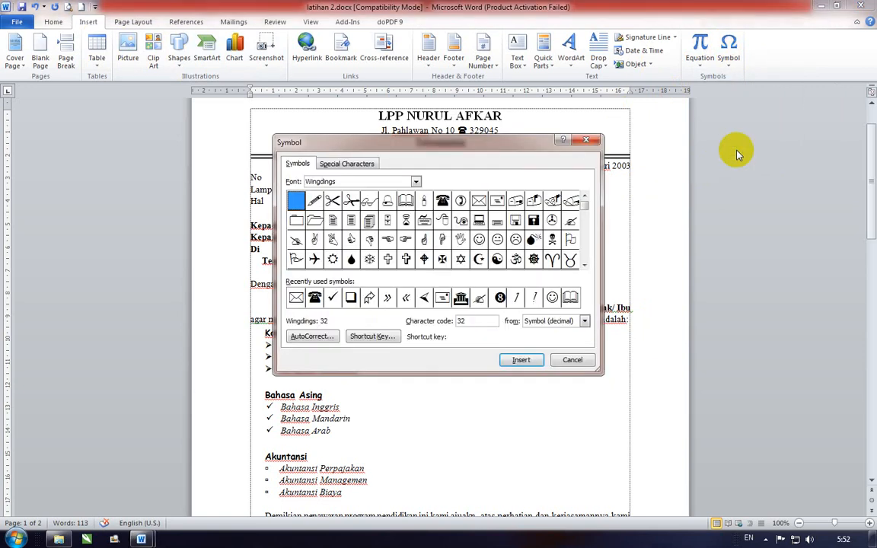
click(480, 240)
click(516, 360)
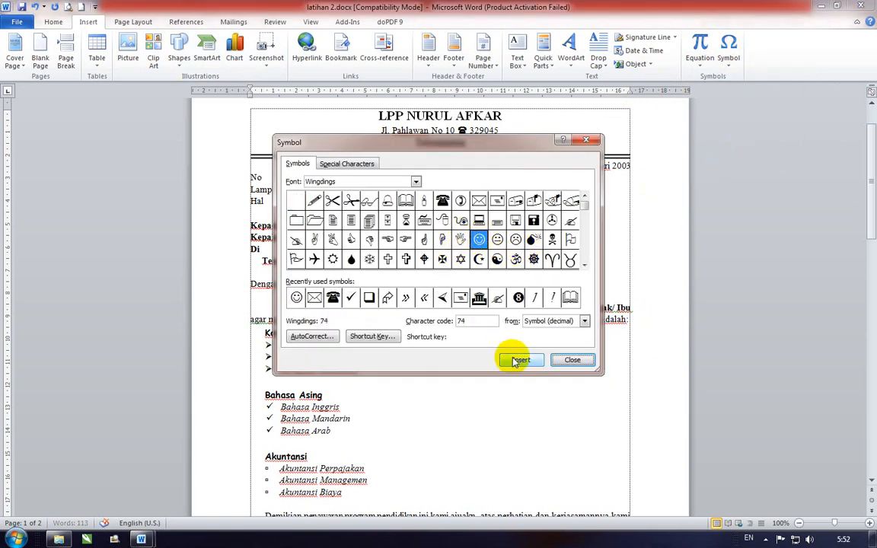
click(564, 360)
- Remove the bullets from the list items under Komputer, Bahasa Asing and Akuntansi
scroll(470, 294, down, 1)
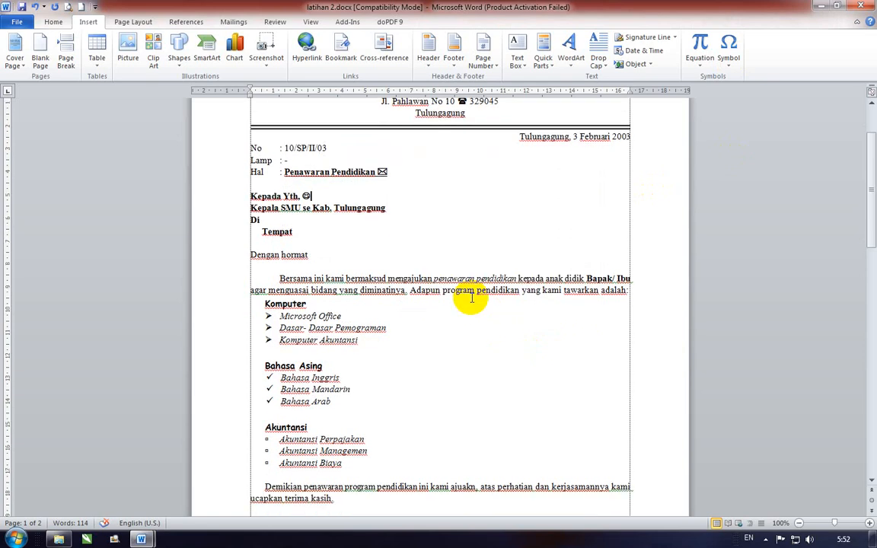
scroll(446, 284, down, 1)
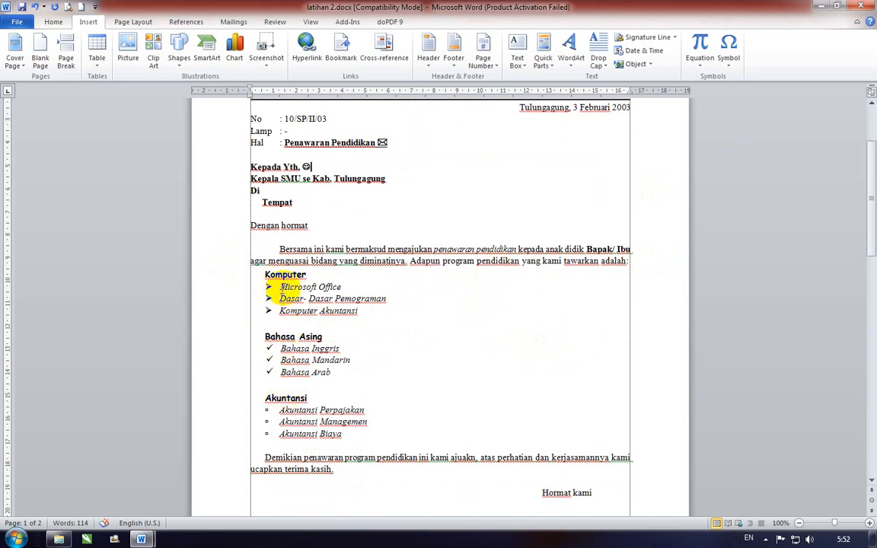
drag(285, 289, 350, 316)
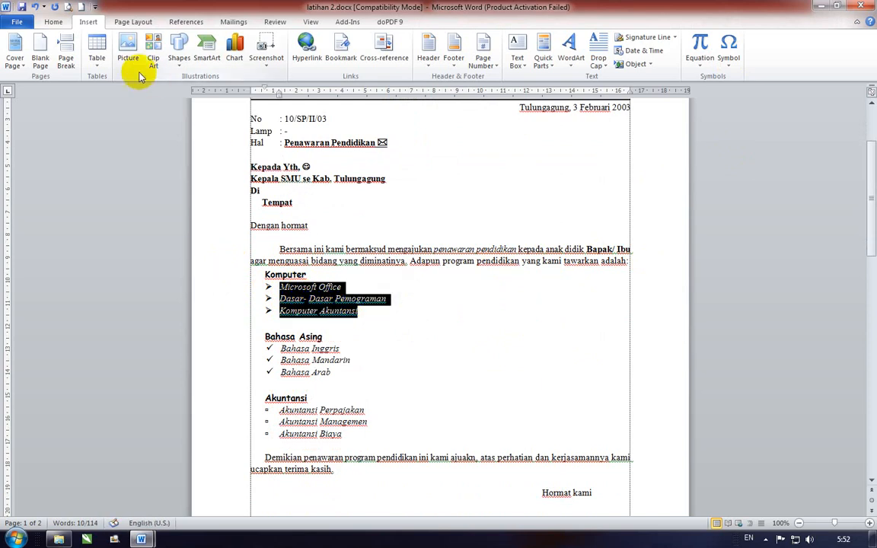
click(55, 23)
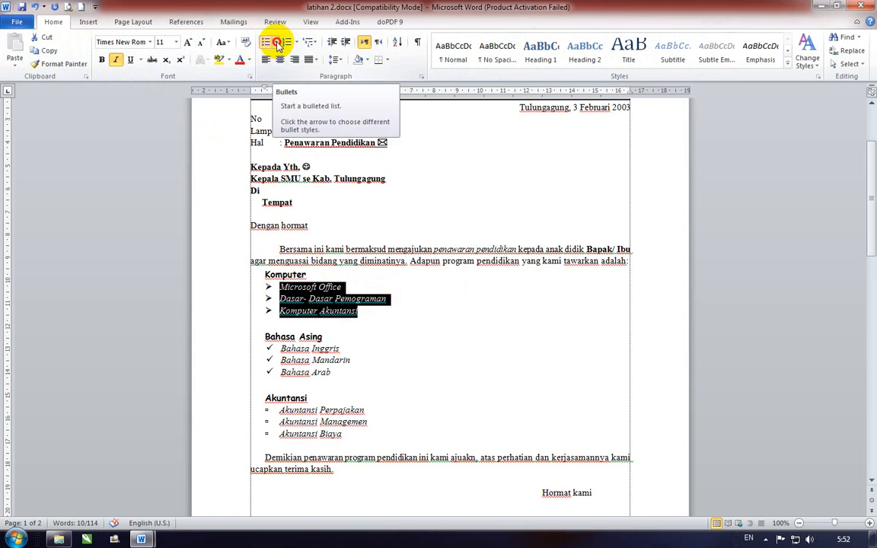
click(277, 42)
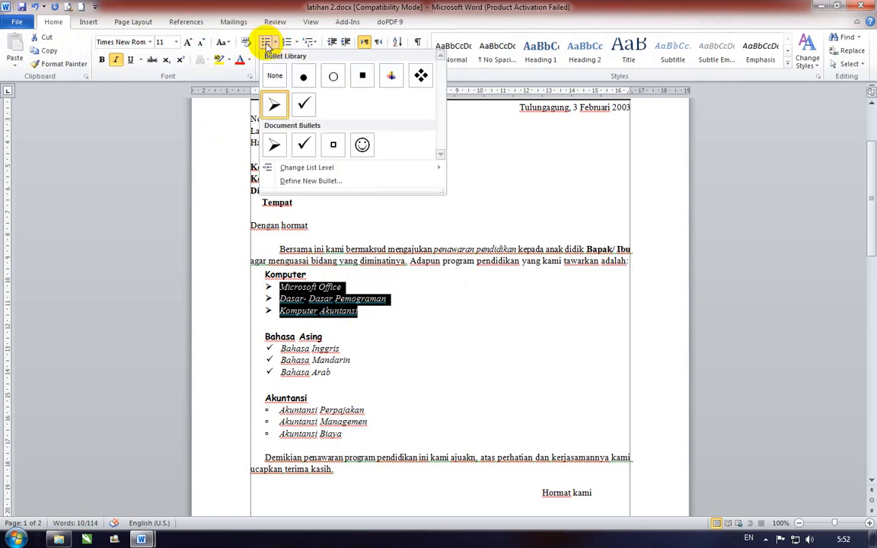
click(265, 42)
drag(277, 348, 332, 377)
click(265, 43)
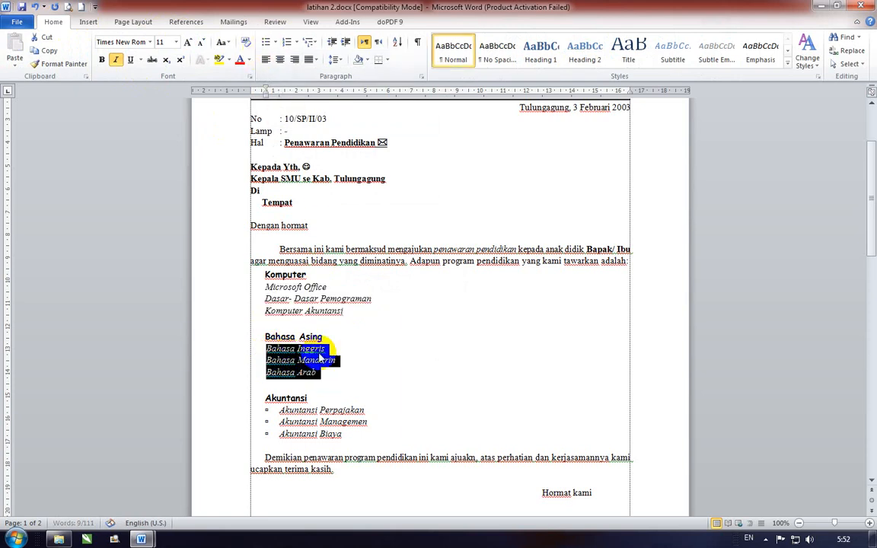
scroll(286, 365, down, 2)
drag(277, 350, 344, 373)
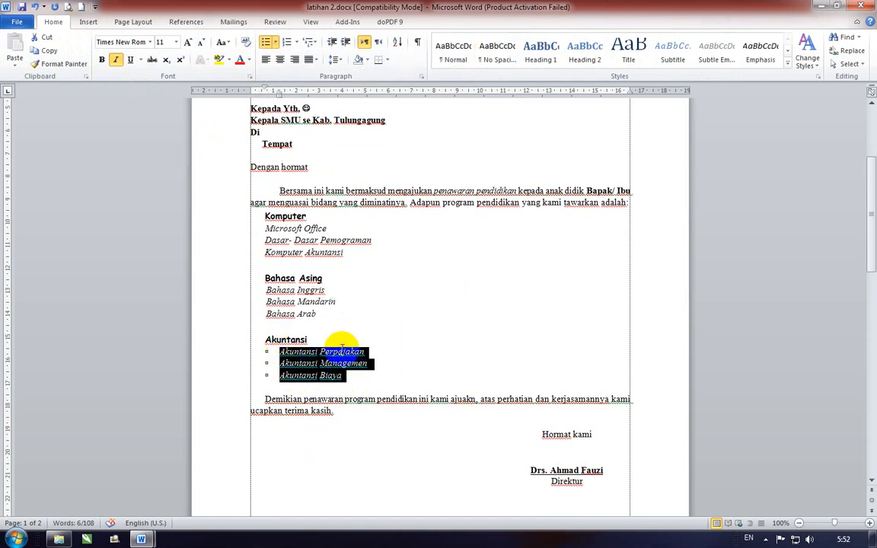
click(266, 43)
click(397, 264)
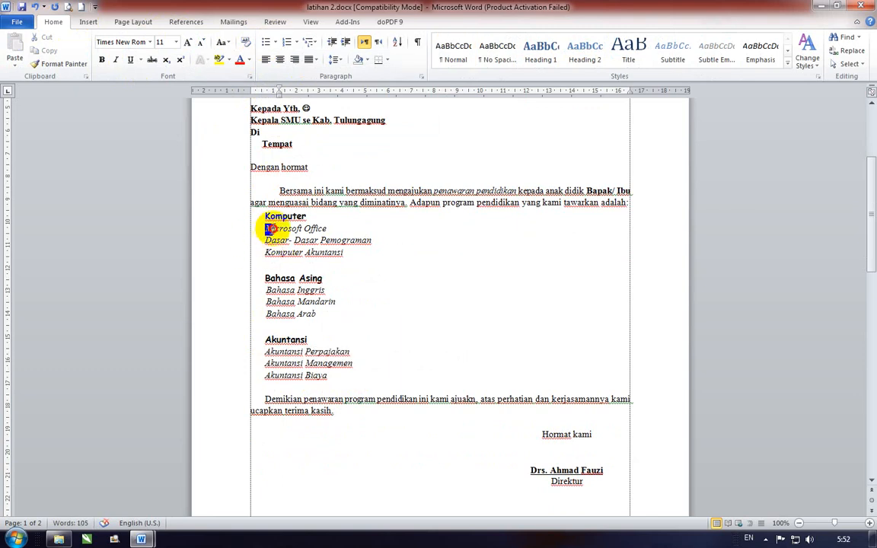
- Apply check mark bullets to the three Komputer items and shift the bullets to start beneath the heading's first letter
drag(265, 229, 344, 252)
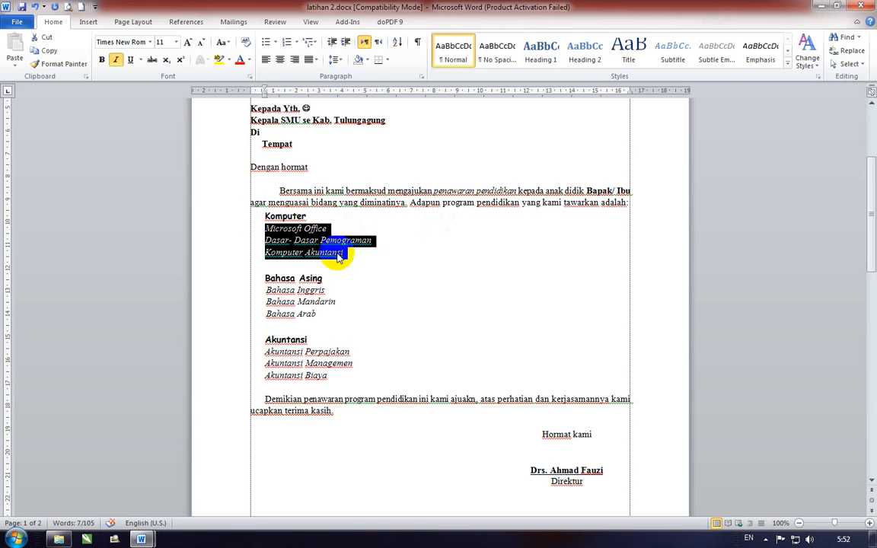
click(277, 44)
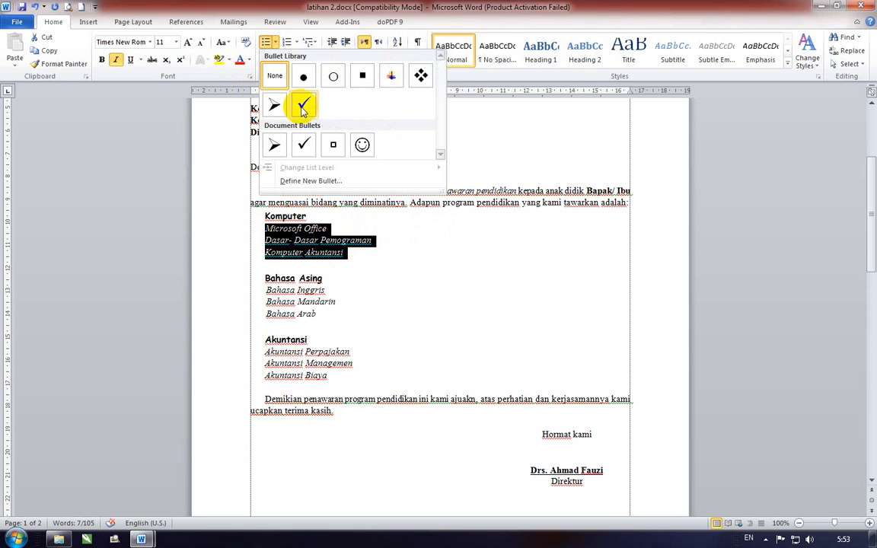
click(303, 108)
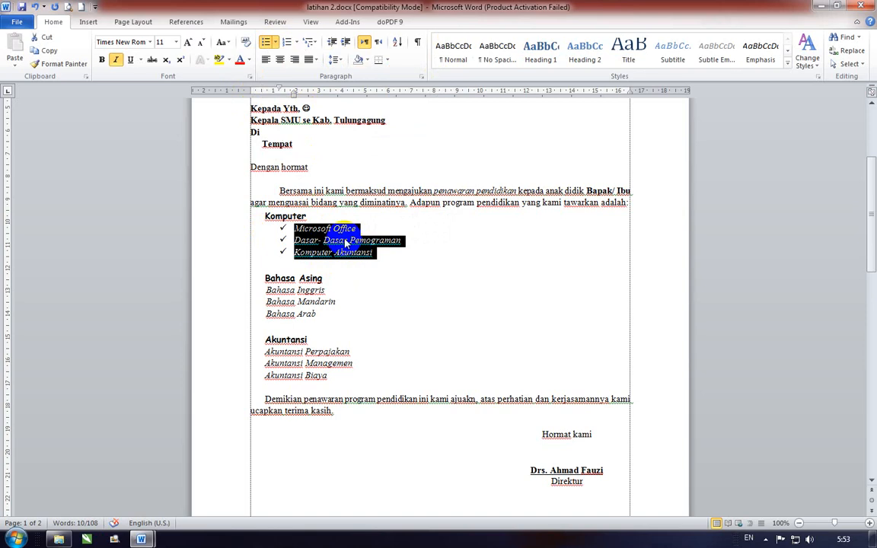
click(282, 240)
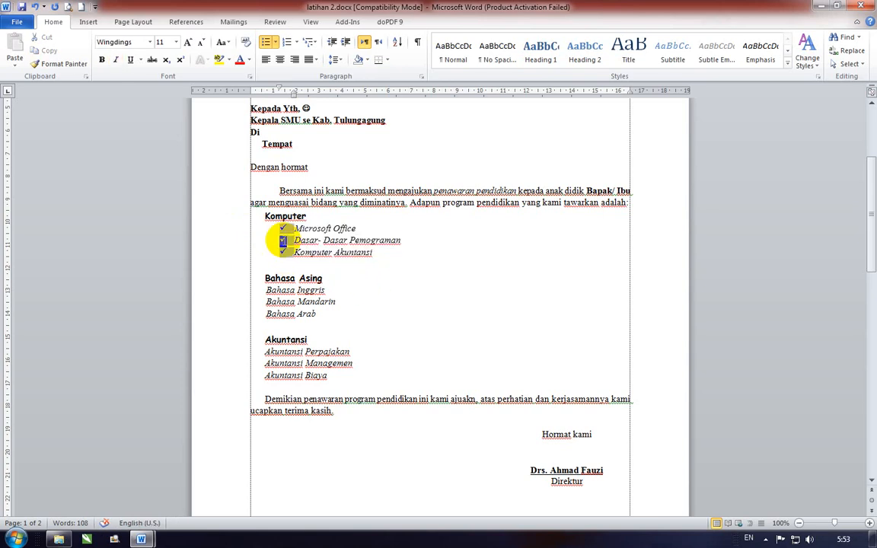
mouse_move(282, 241)
mouse_down()
mouse_move(261, 239)
mouse_move(270, 240)
mouse_up()
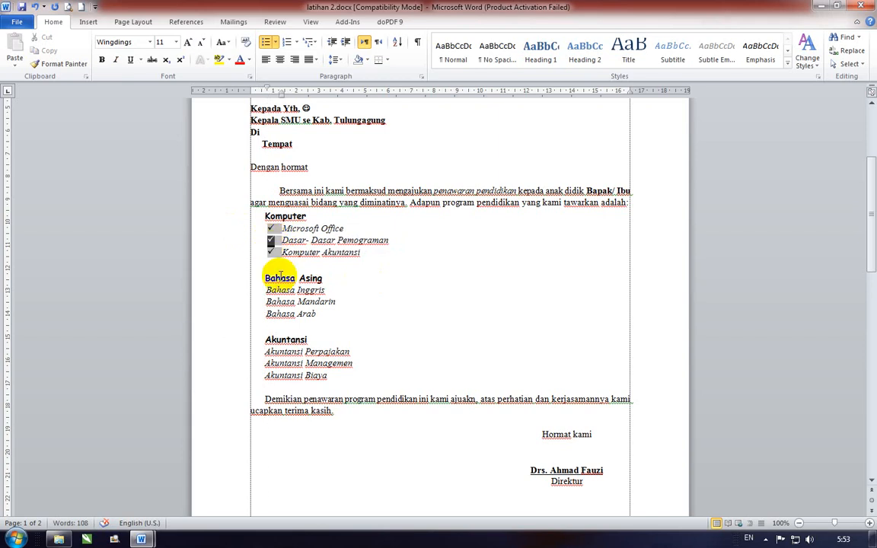
- Try a wider indent for the Komputer check mark bullets and move them back beneath the heading's first letter
click(271, 241)
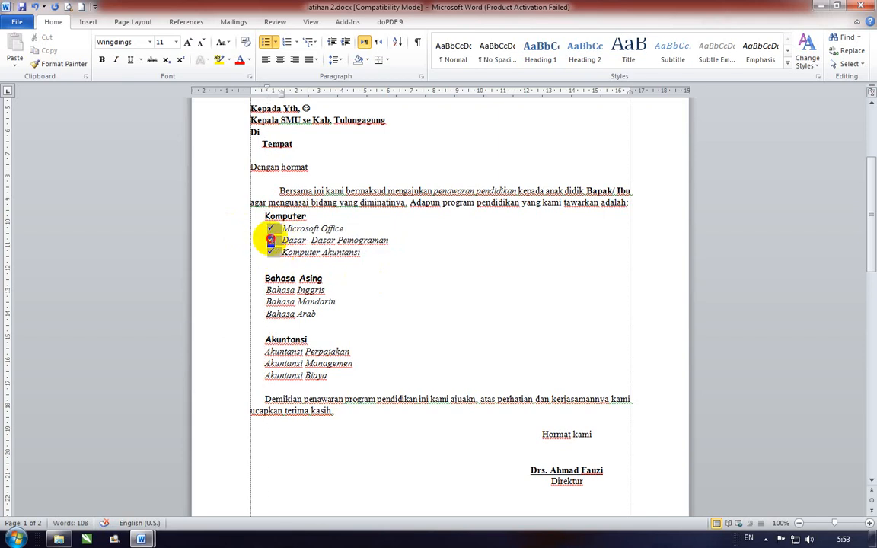
drag(271, 241, 290, 228)
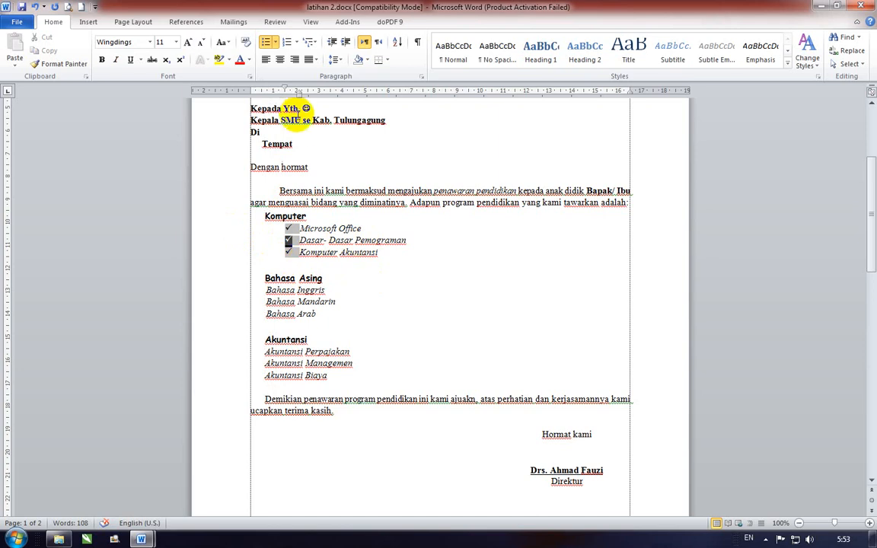
click(289, 241)
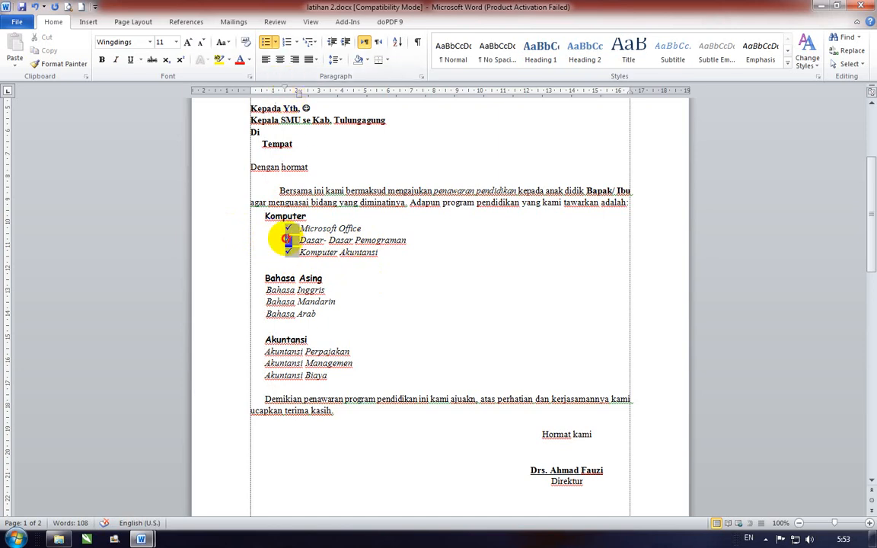
drag(287, 240, 303, 286)
- Apply arrowhead bullets to the three Bahasa Asing items and align the bullets with those of the Komputer list
scroll(297, 246, down, 1)
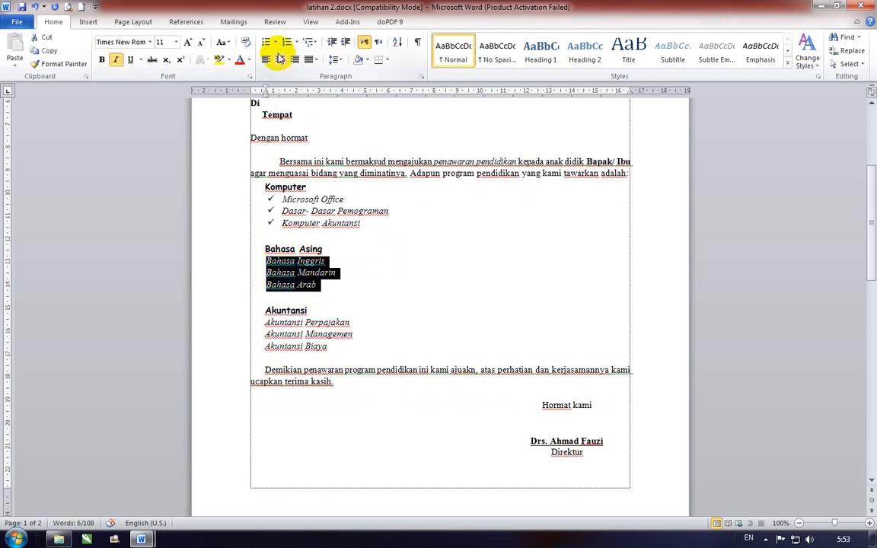
click(277, 42)
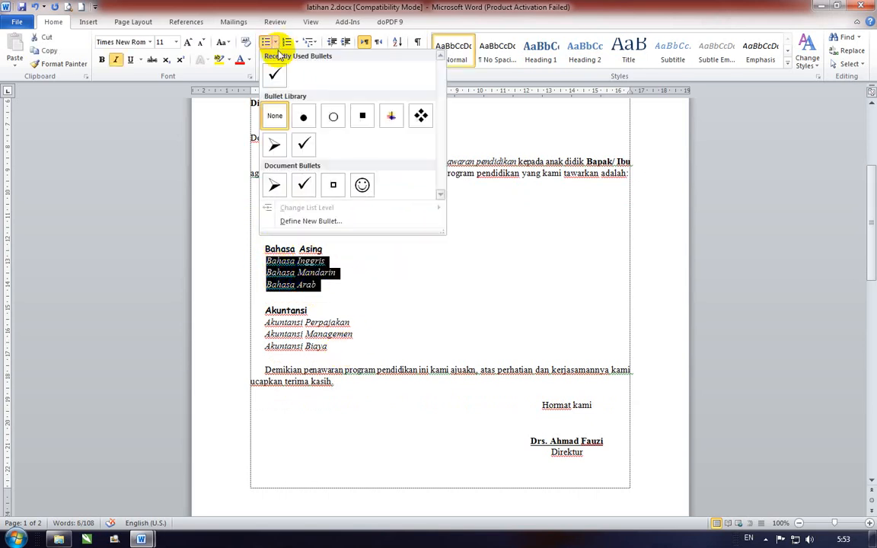
click(275, 149)
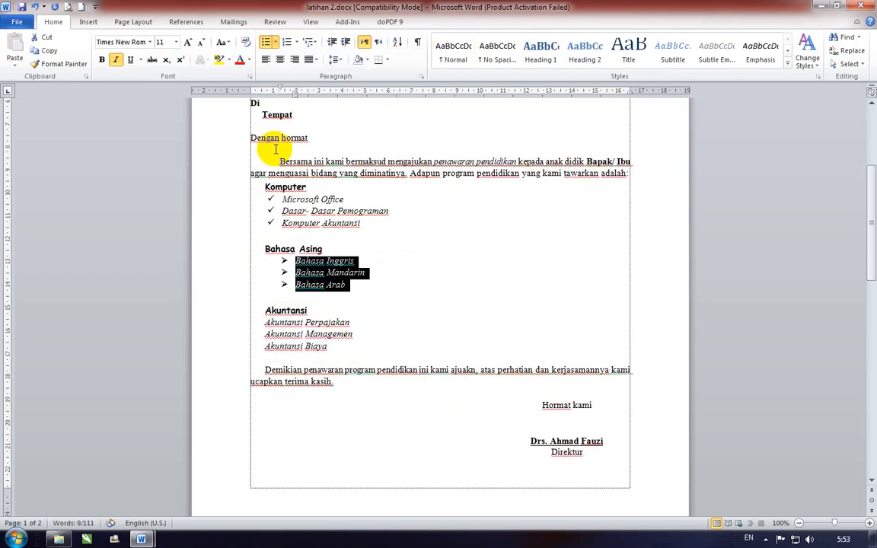
click(284, 272)
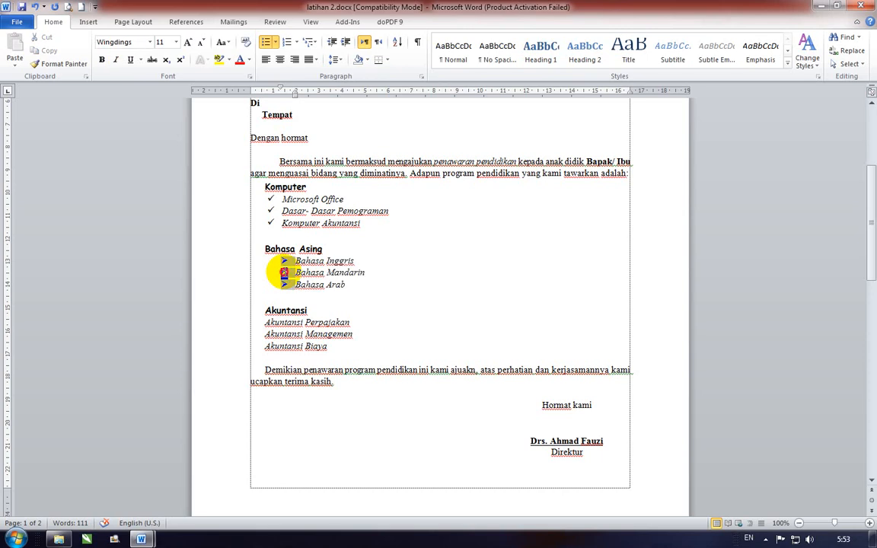
drag(283, 272, 268, 274)
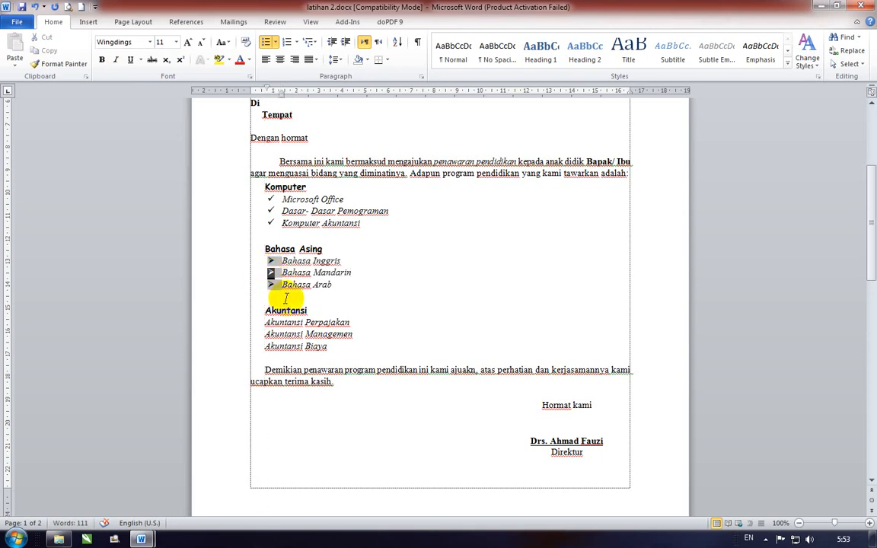
- Apply filled square bullets to the three Akuntansi items and align the bullets with those of the lists above
scroll(286, 298, down, 2)
drag(263, 265, 314, 287)
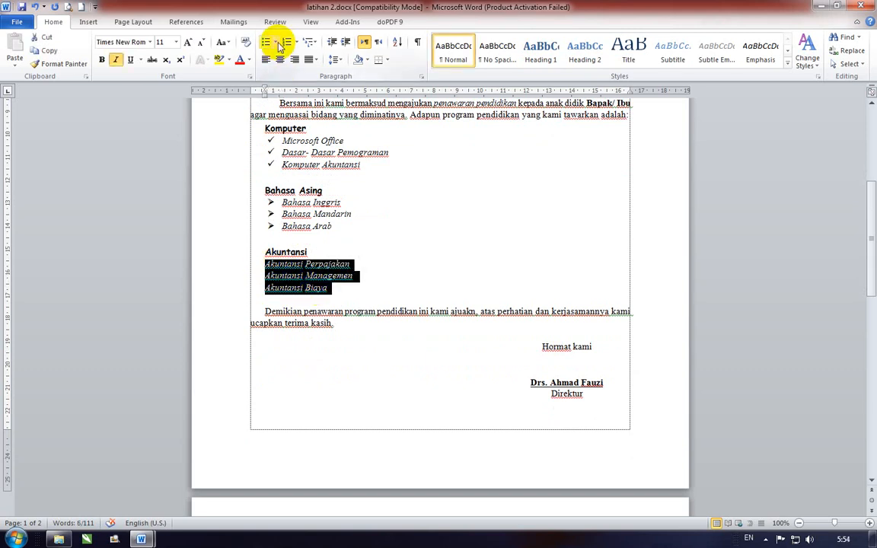
click(277, 42)
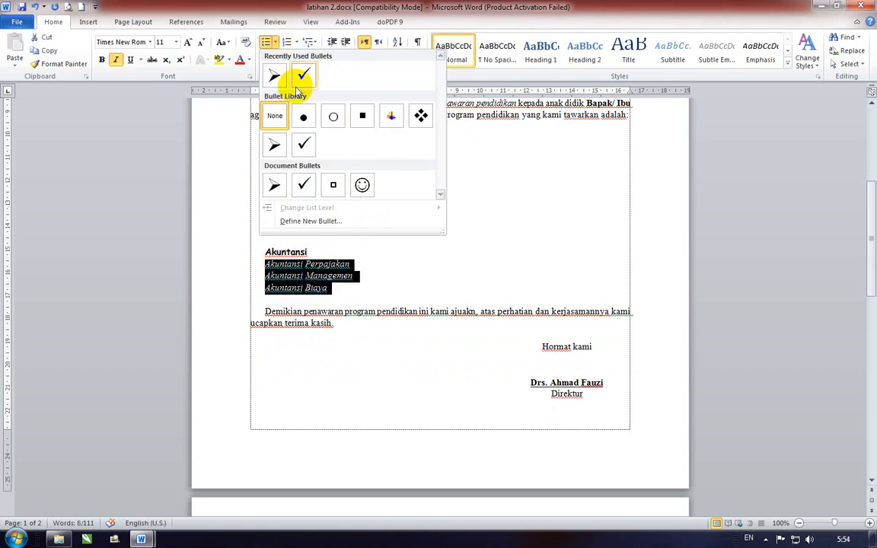
click(365, 115)
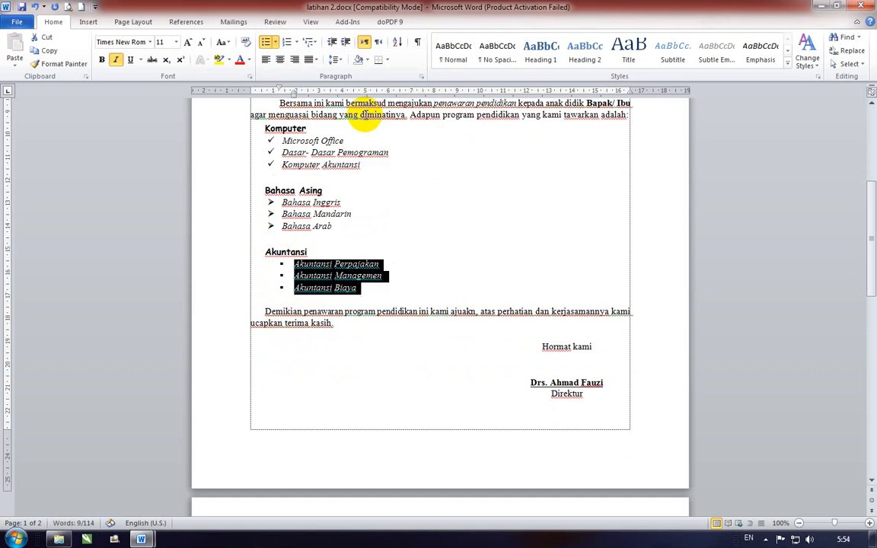
click(281, 278)
drag(281, 278, 352, 289)
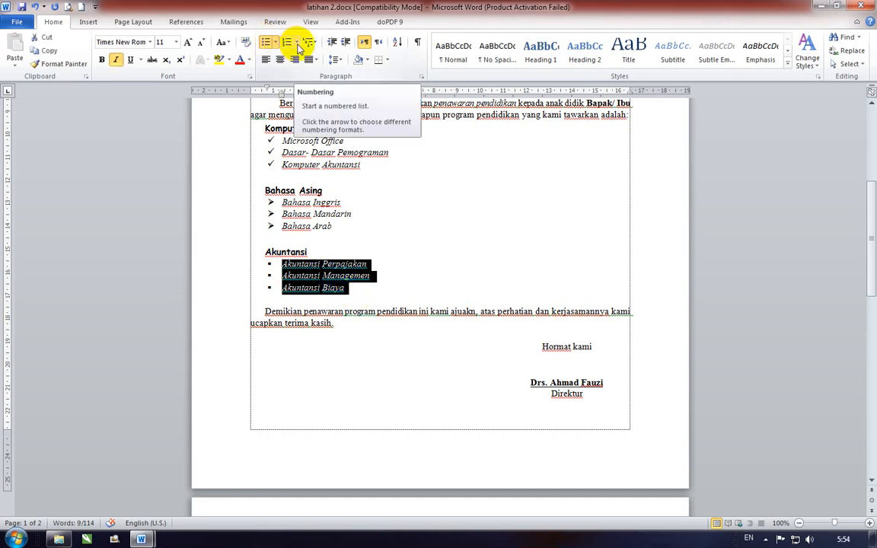
- Try the a) b) c) numbering format on the Akuntansi items and review the available number formats
click(299, 44)
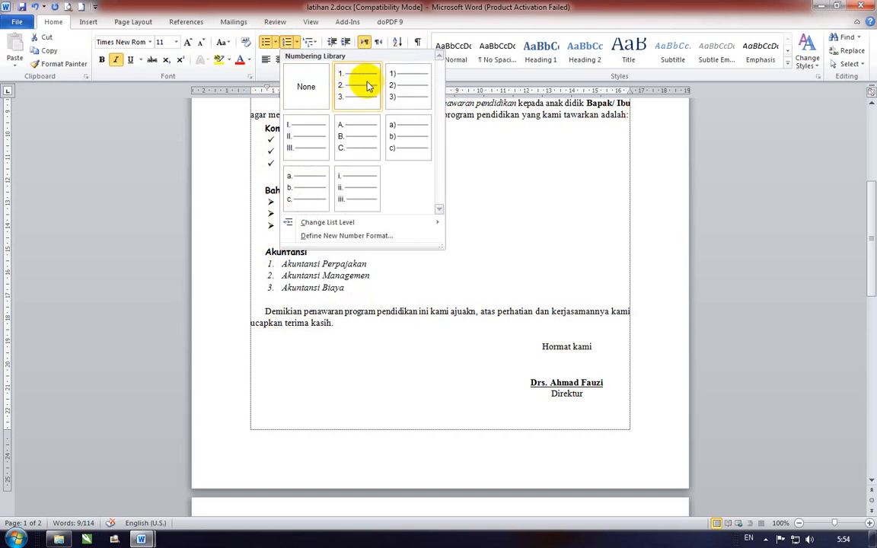
click(400, 131)
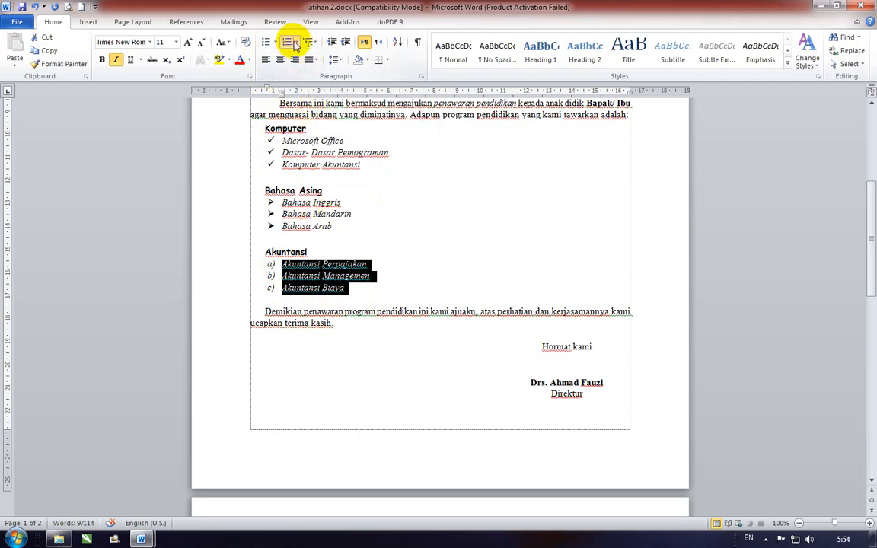
click(296, 43)
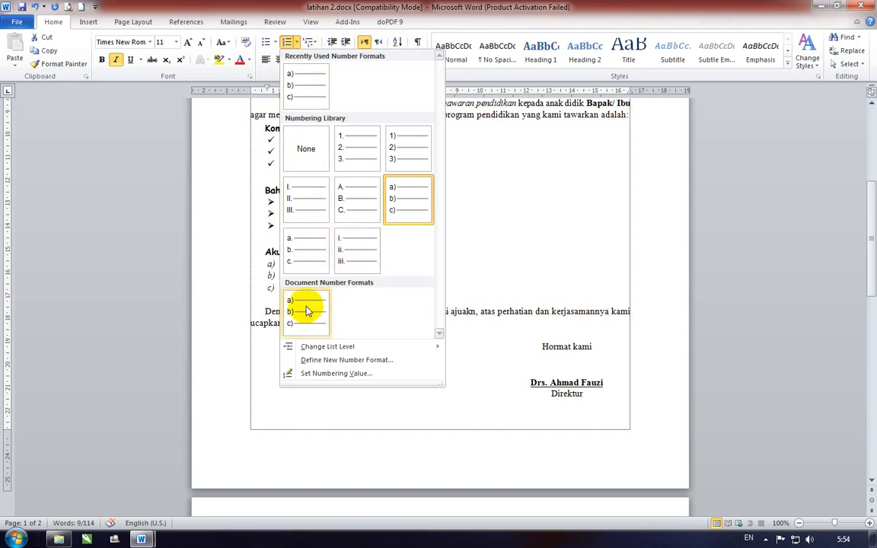
click(295, 42)
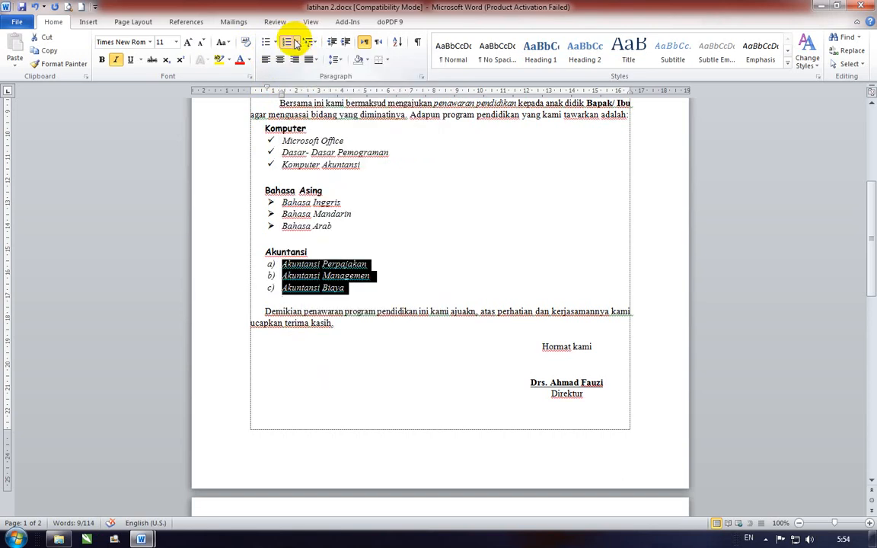
- Switch the Akuntansi items from numbering back to filled square bullets
click(276, 42)
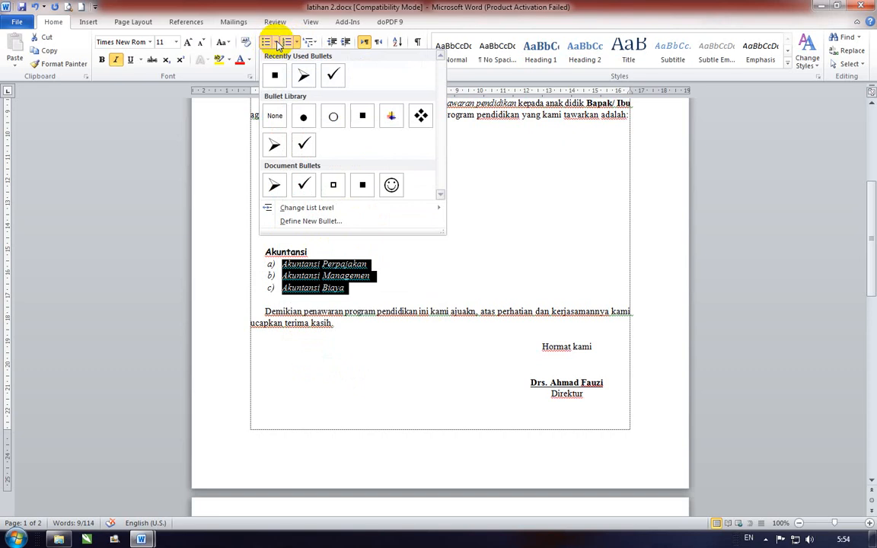
click(362, 185)
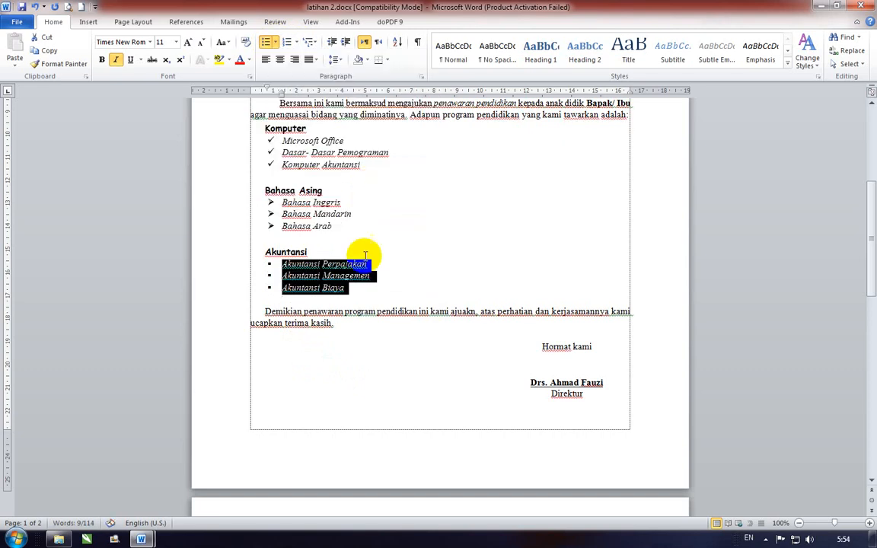
click(391, 278)
- Reset the indent of the signature block from "Hormat kami" to "Direktur" to the page's left margin and left-align its lines
scroll(390, 274, down, 4)
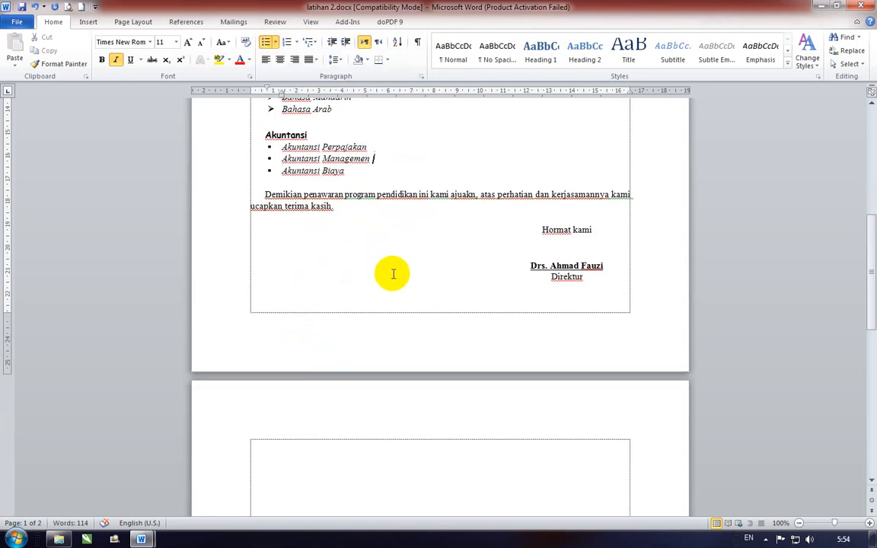
scroll(392, 263, up, 2)
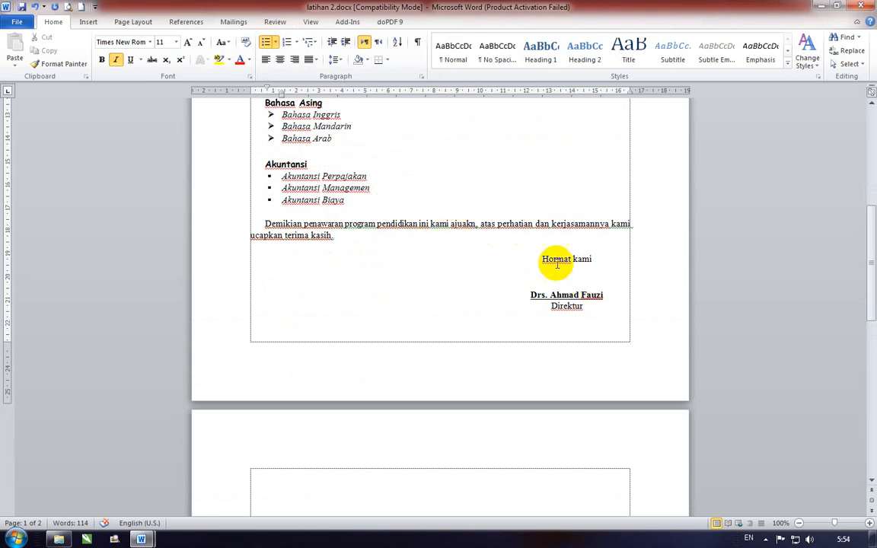
mouse_move(528, 257)
mouse_down()
mouse_move(593, 262)
mouse_move(610, 309)
mouse_up()
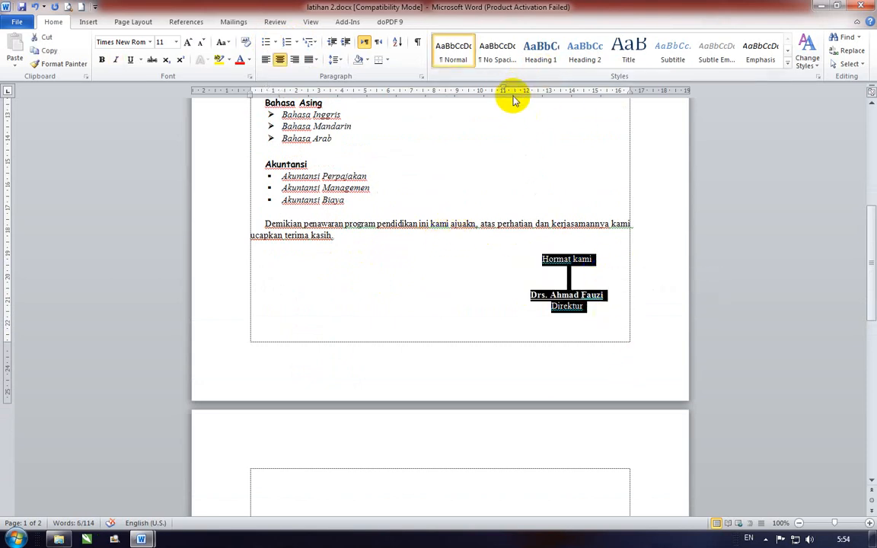
mouse_move(504, 92)
mouse_down()
mouse_move(268, 112)
mouse_move(252, 94)
mouse_up()
click(265, 59)
click(575, 334)
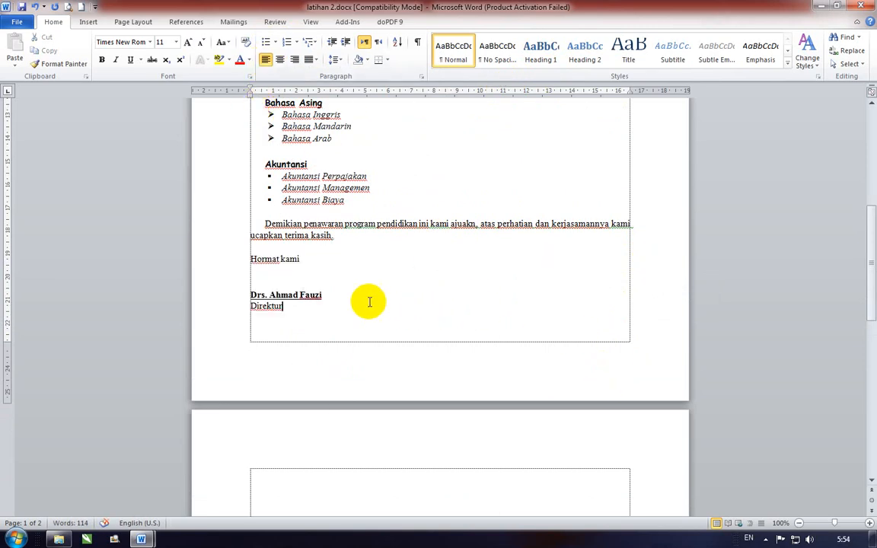
- Set the first-line indent of the signature block from "Hormat kami" to "Direktur" to about 12 cm and center its lines
mouse_move(245, 259)
mouse_down()
mouse_move(268, 276)
mouse_move(284, 307)
mouse_up()
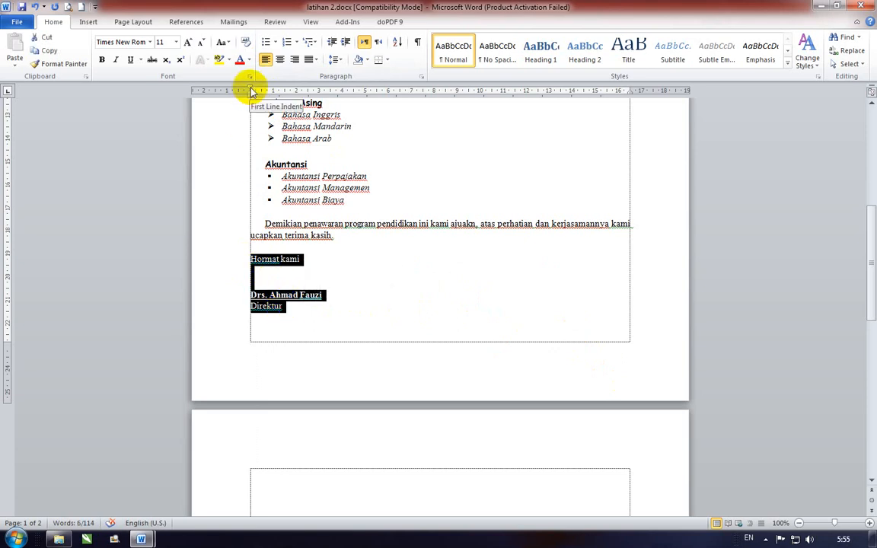
drag(252, 92, 530, 95)
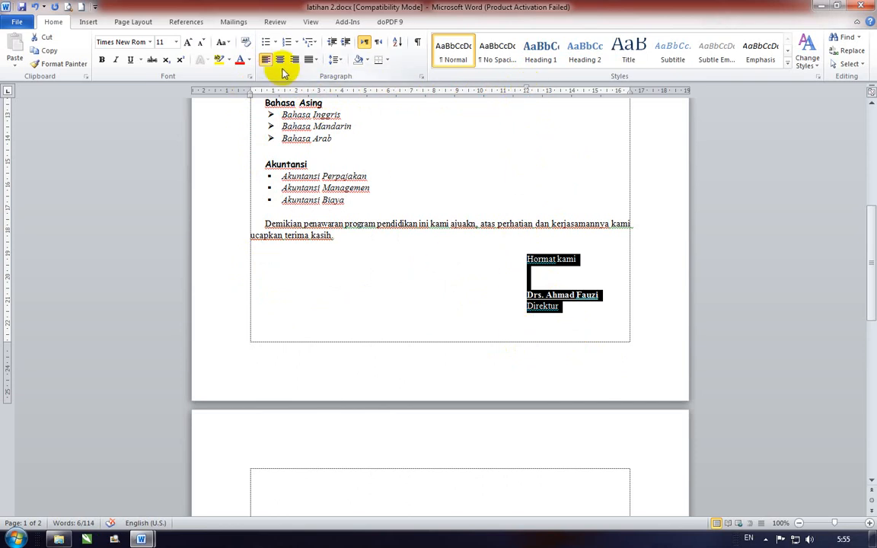
click(280, 61)
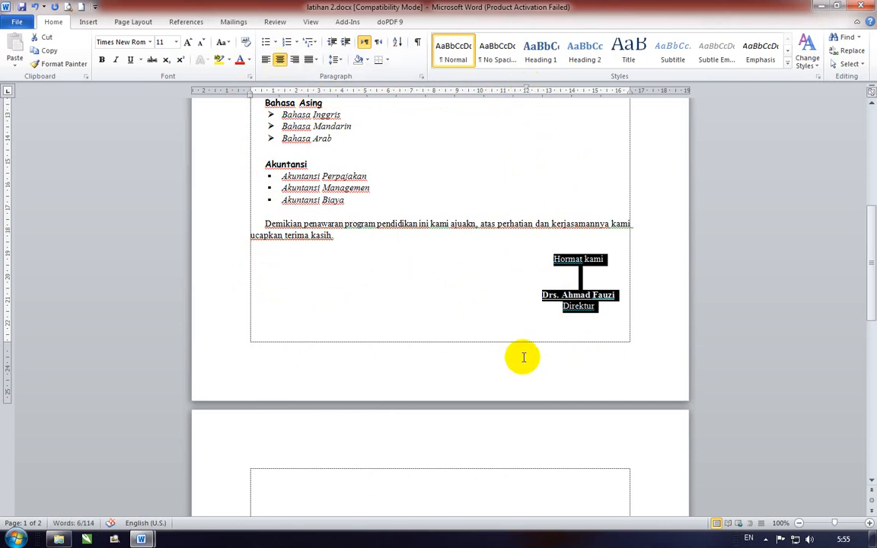
- Review the finished letter from the letterhead down to the signature block, checking the symbols, bulleted lists and alignment
scroll(517, 360, up, 8)
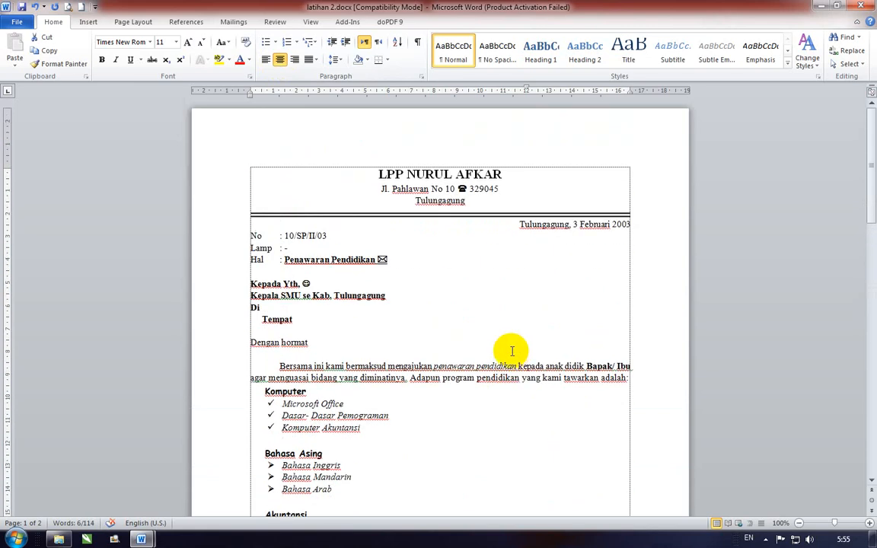
scroll(493, 344, down, 4)
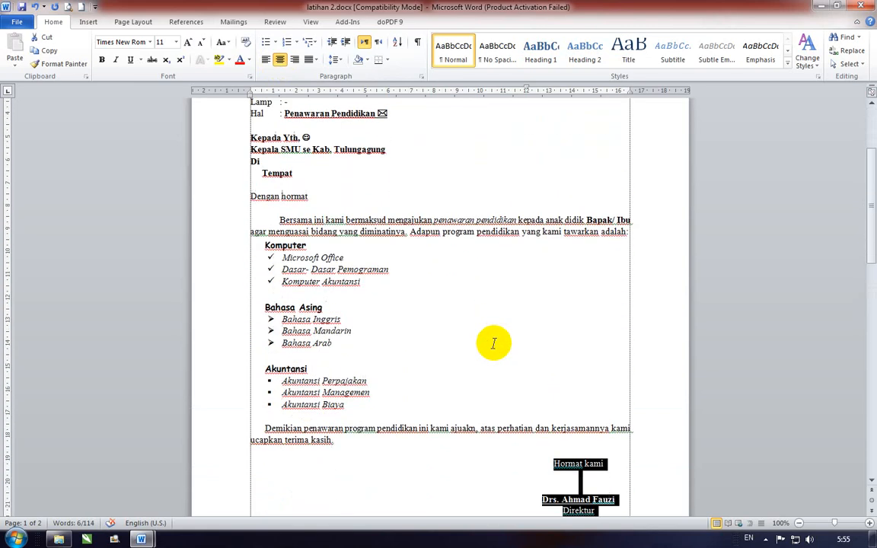
scroll(493, 344, down, 6)
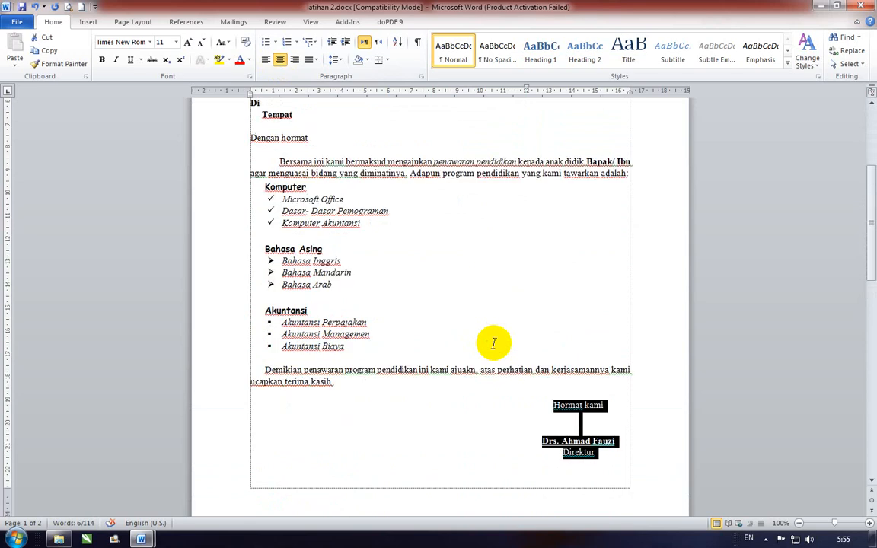
scroll(493, 347, up, 3)
scroll(493, 348, up, 5)
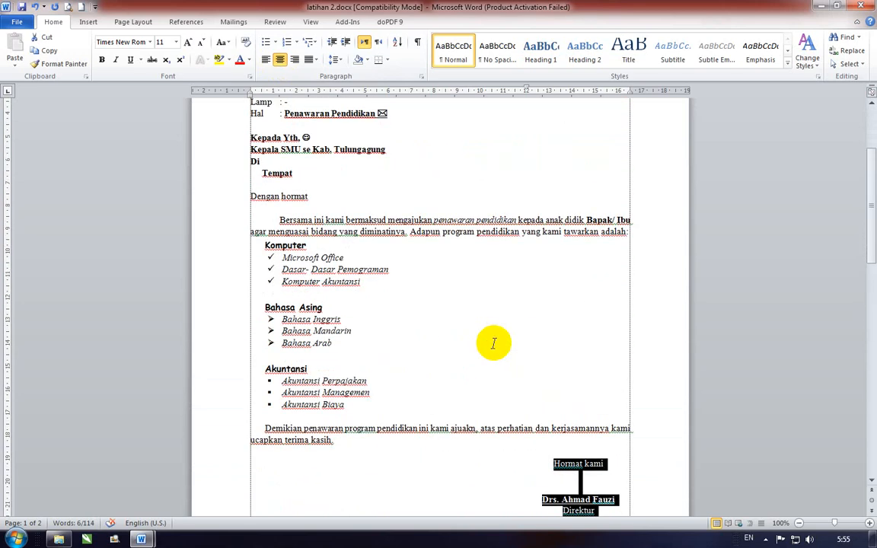
scroll(491, 338, up, 2)
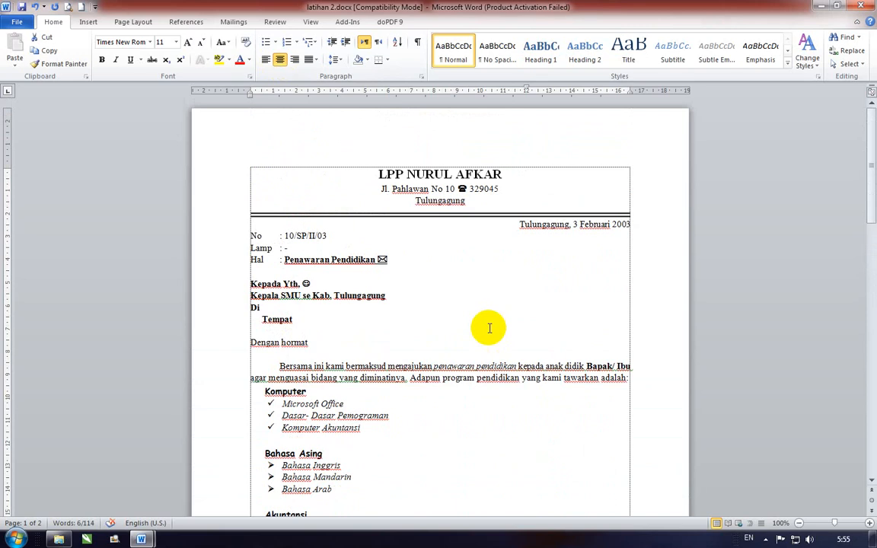
scroll(490, 328, down, 2)
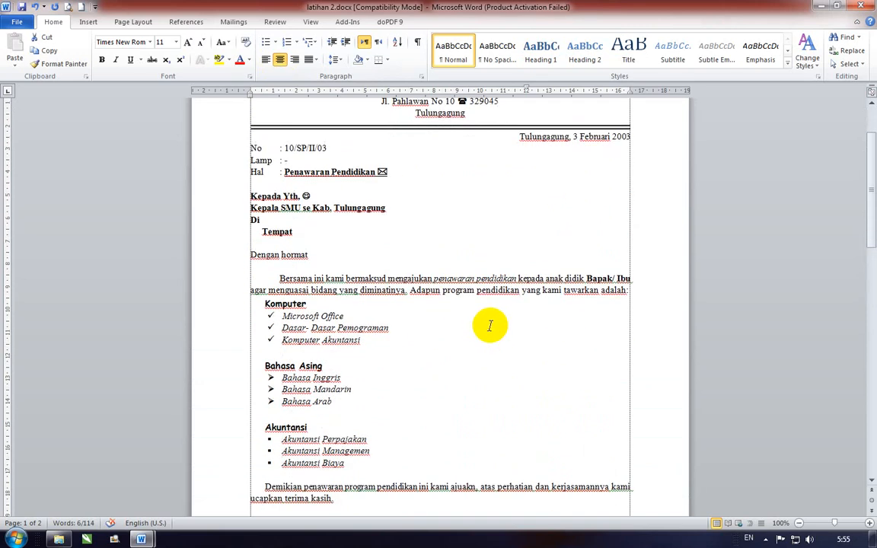